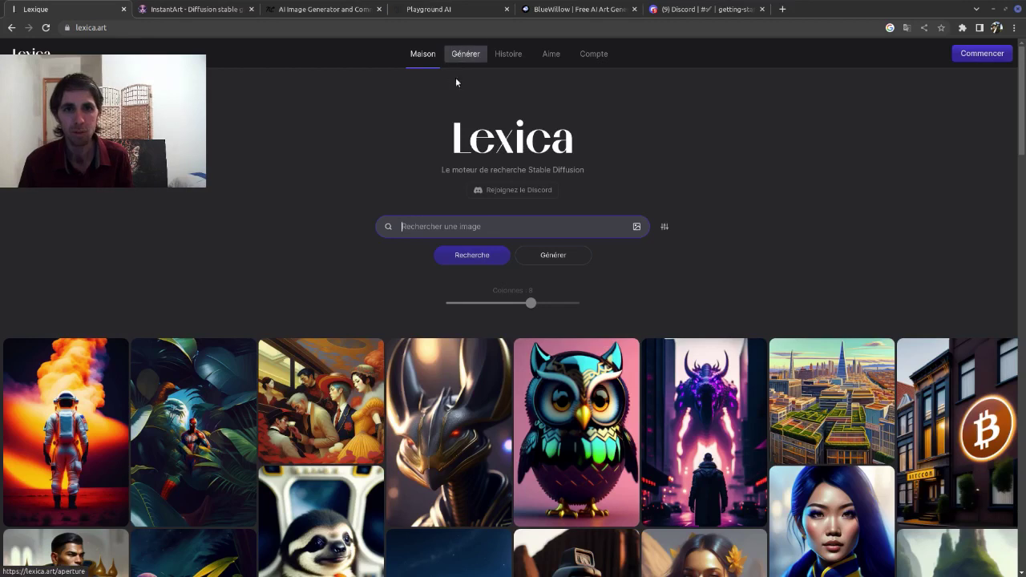
Step: Look over the InstantArt and NightCafe image generator home pages
left_click(196, 10)
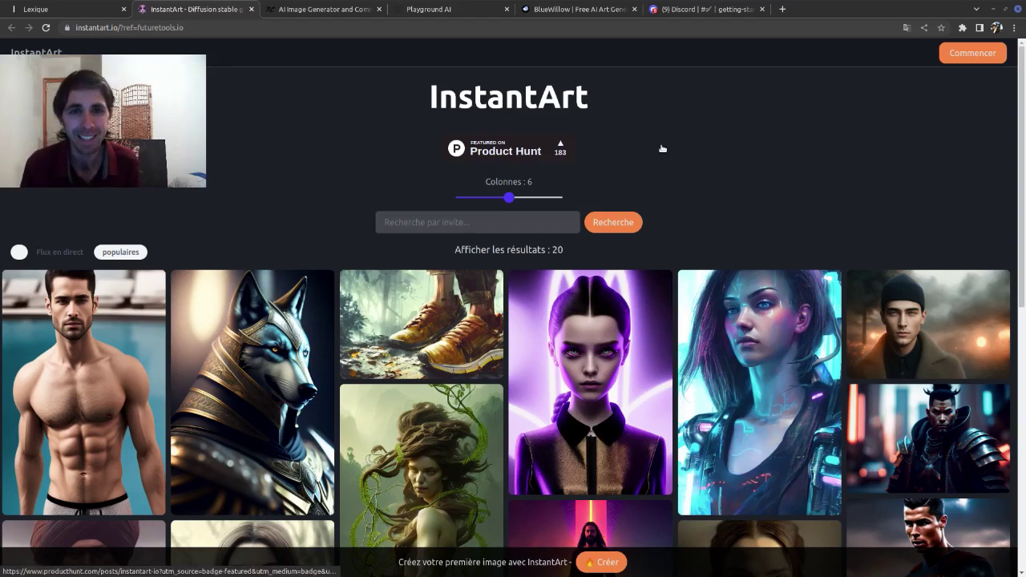
scroll(593, 305, "down", 4)
scroll(609, 317, "up", 4)
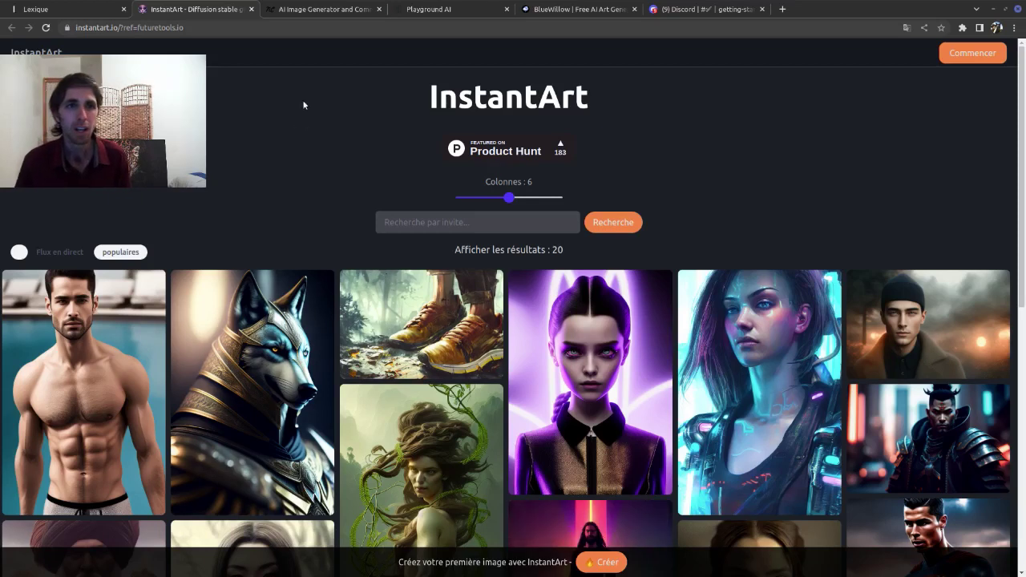
left_click(308, 12)
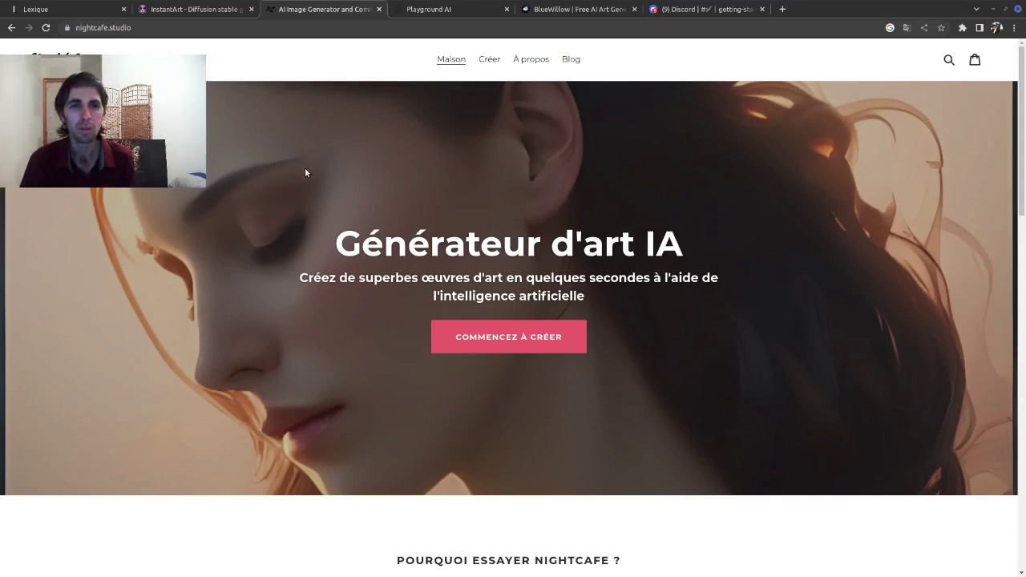
scroll(304, 170, "down", 3)
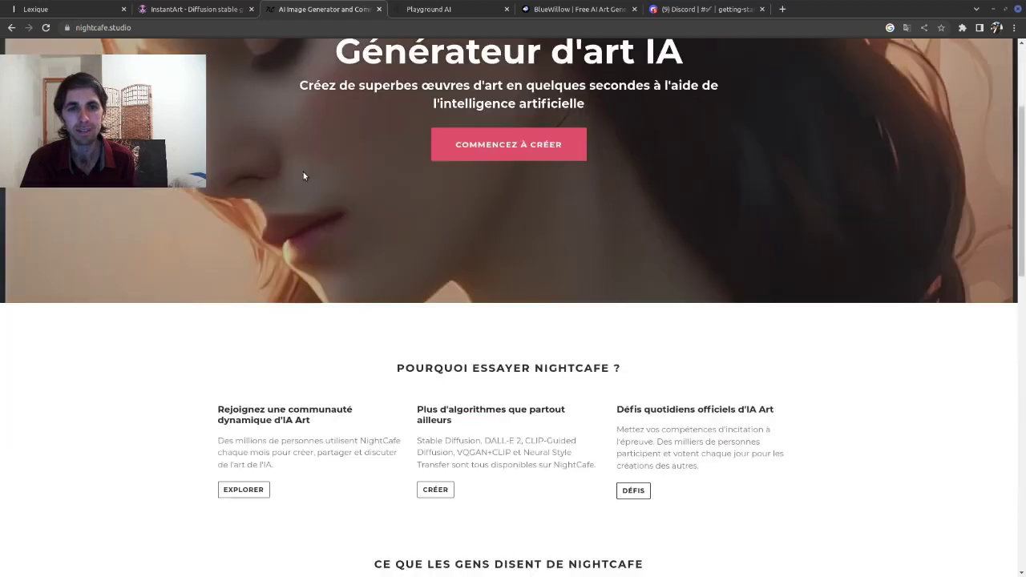
scroll(303, 176, "up", 3)
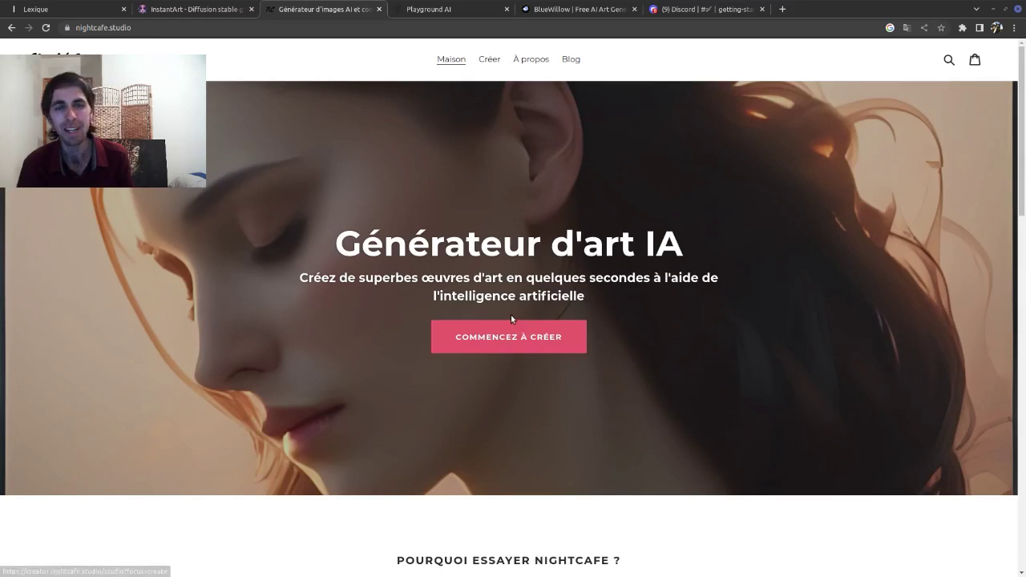
Step: Browse the Playground AI home page and its gallery of rising images
left_click(446, 10)
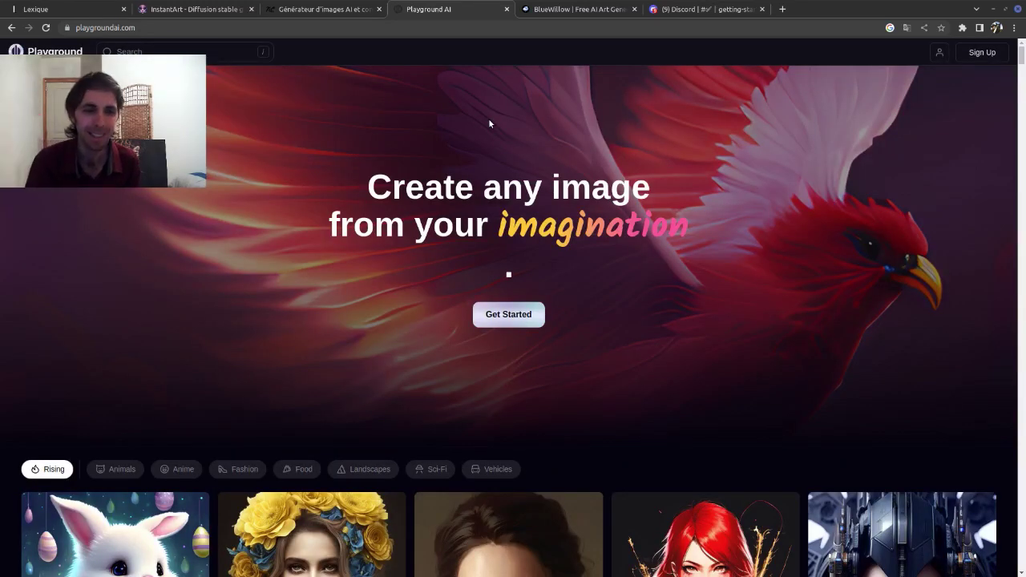
scroll(489, 118, "down", 2)
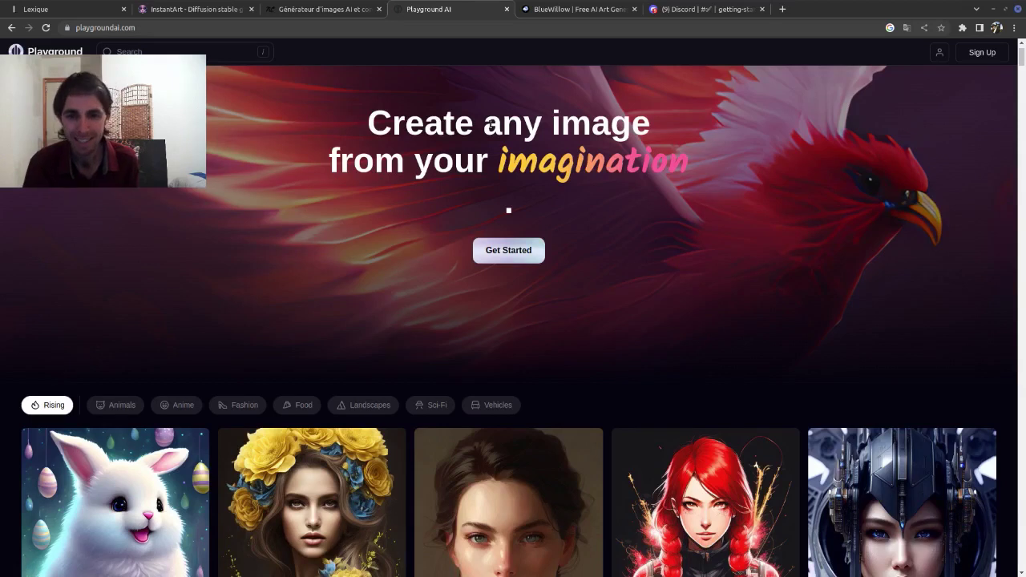
scroll(490, 123, "down", 6)
scroll(491, 123, "up", 6)
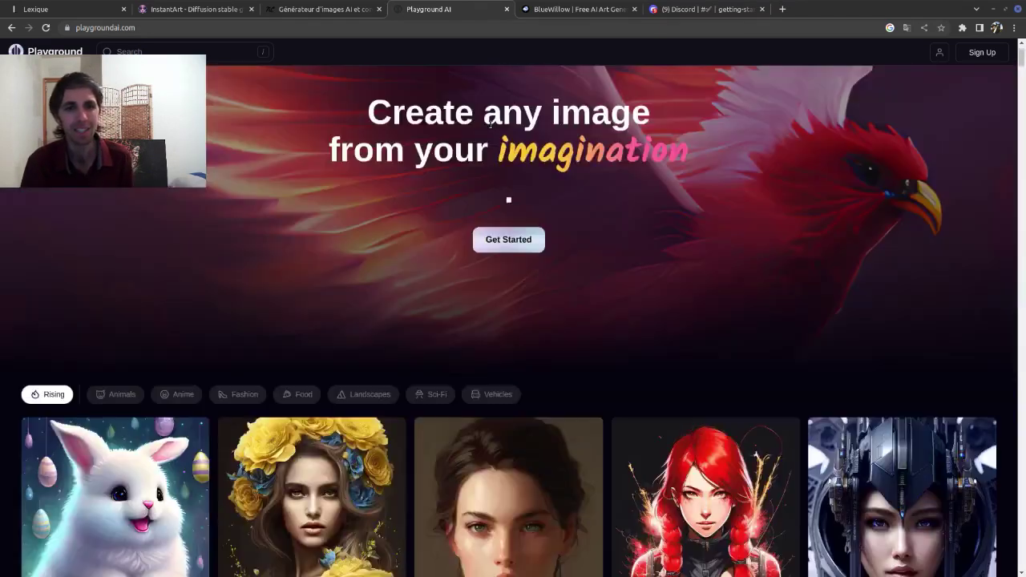
scroll(491, 122, "up", 2)
Step: Join the free beta from the BlueWillow site by accepting its Discord invitation, and close the invitation page
left_click(560, 9)
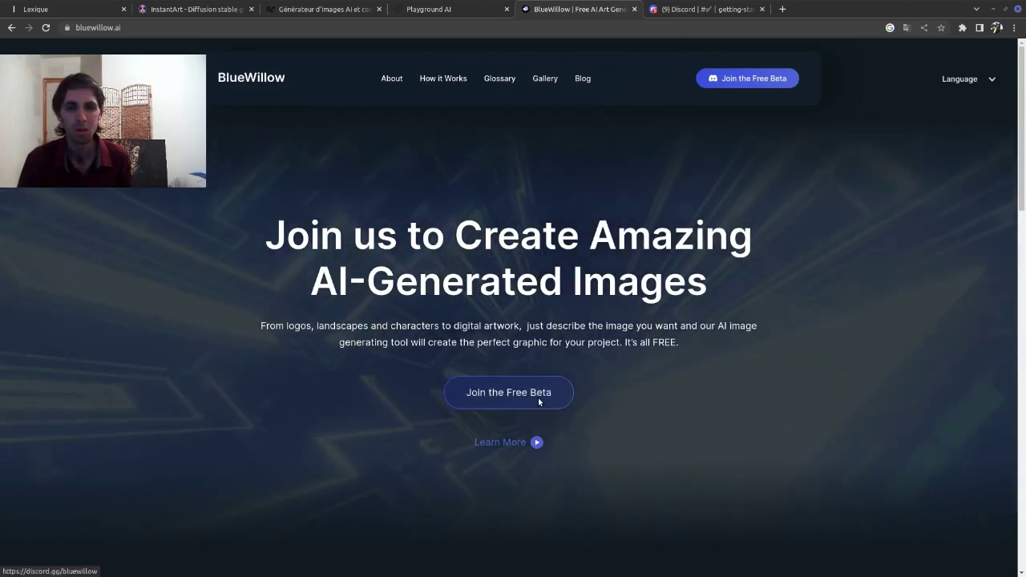
left_click(538, 401)
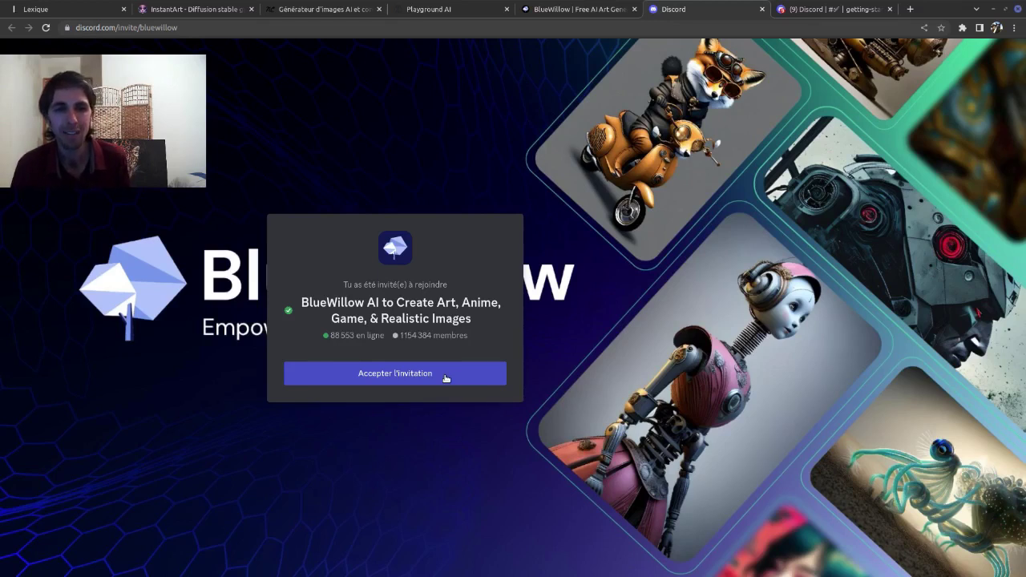
left_click(348, 376)
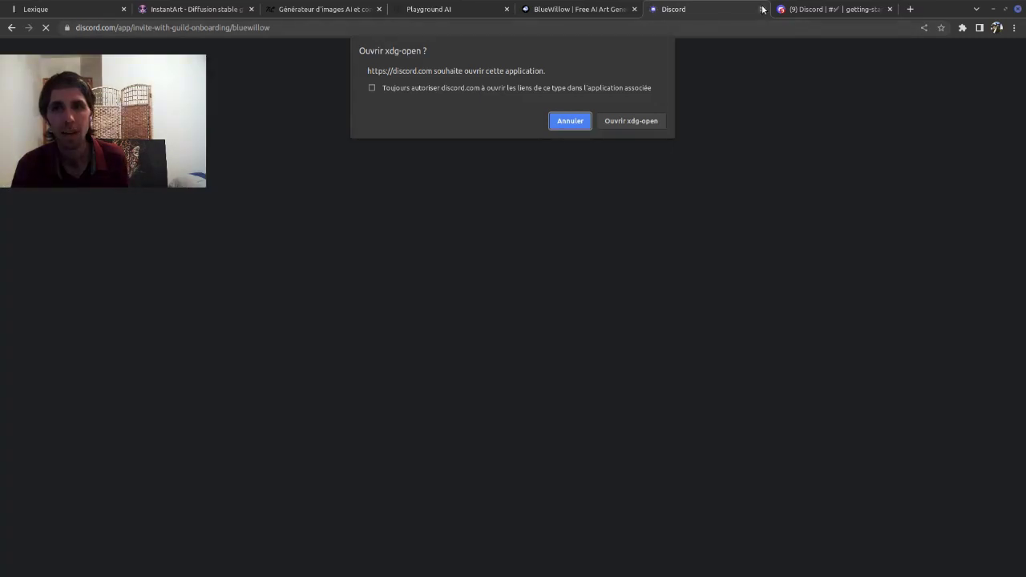
left_click(762, 10)
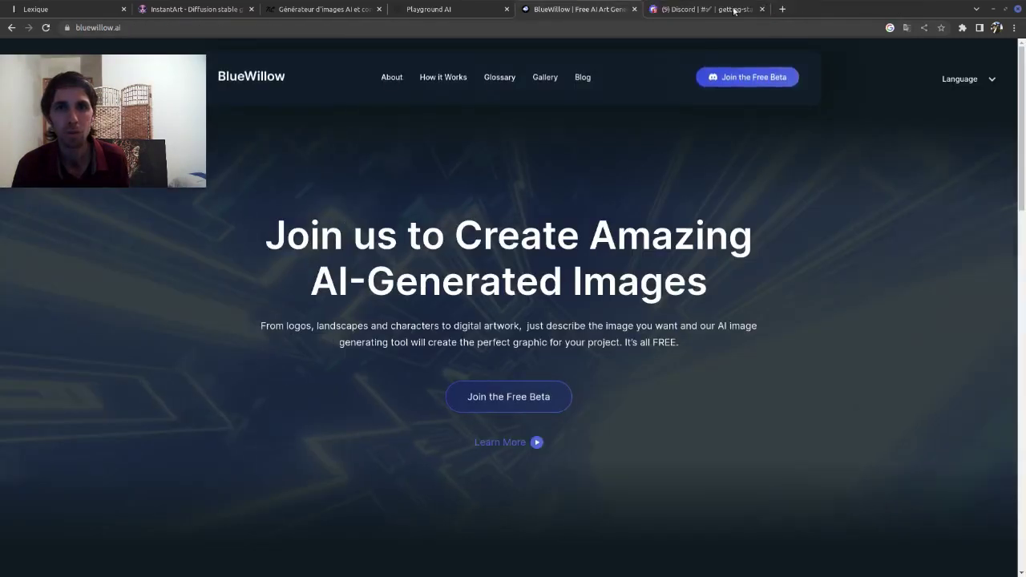
Step: Open the rookie-37 channel of the BlueWillow server in Discord
left_click(725, 10)
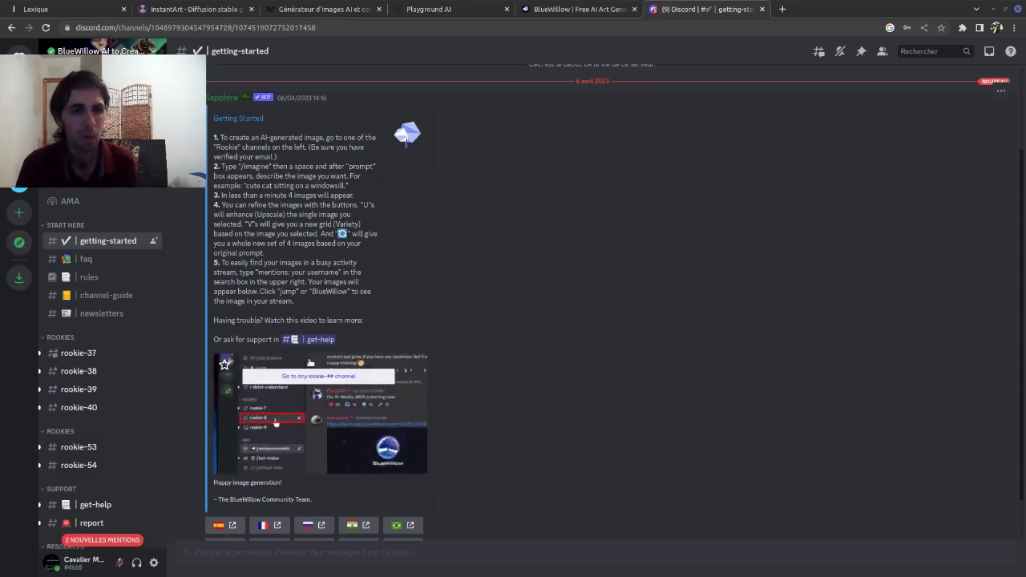
mouse_move(104, 355)
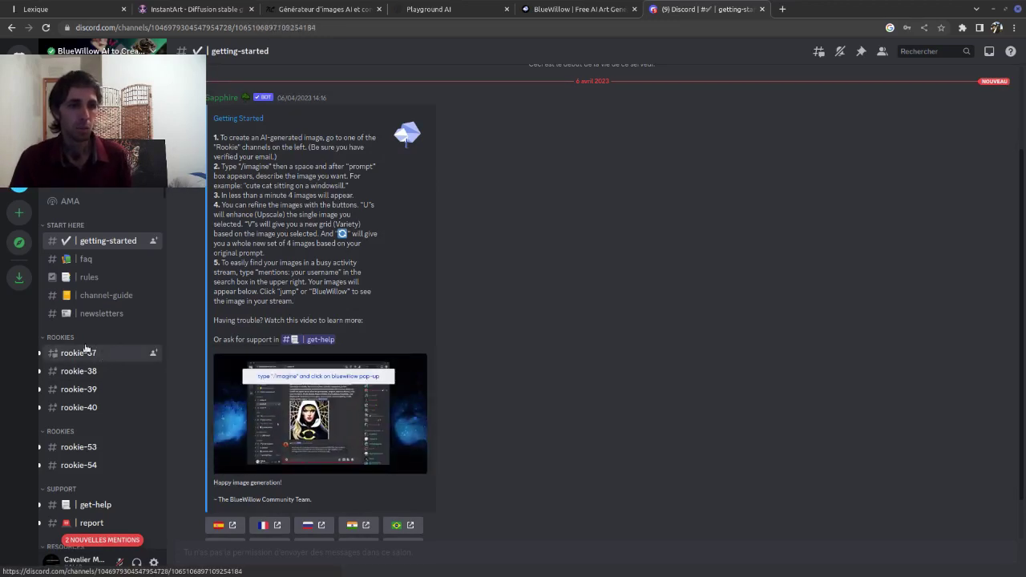
left_click(86, 351)
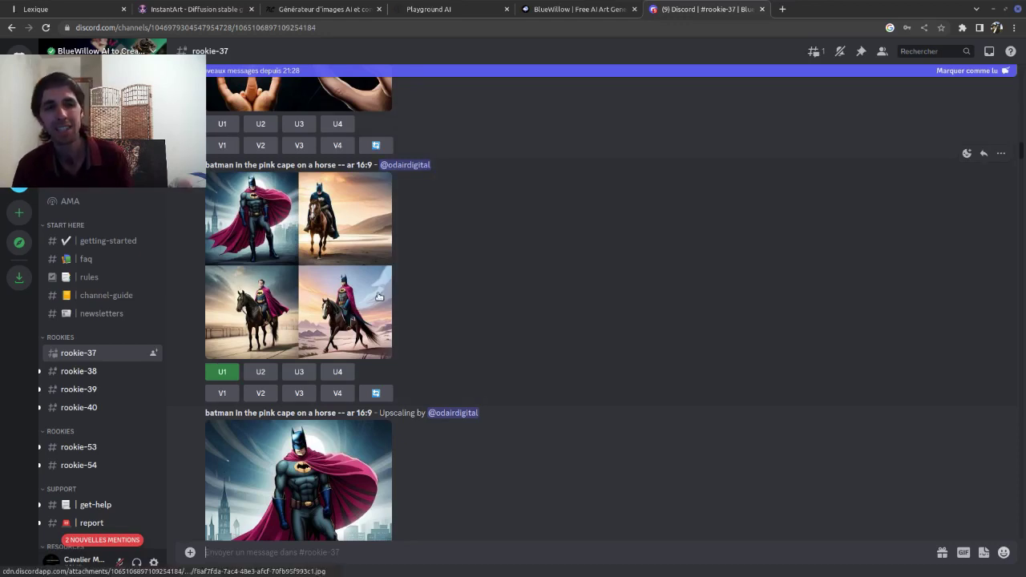
Step: Browse the generated image grids in rookie-37 and highlight the prompt "on a black background, a spark ignites from the fingers"
scroll(379, 297, "down", 1)
scroll(379, 297, "down", 10)
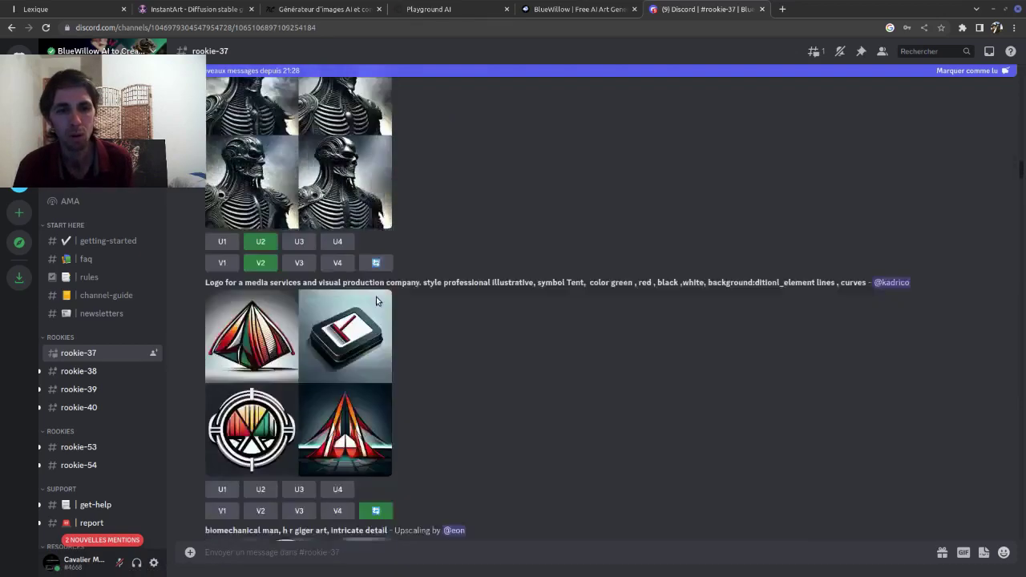
scroll(373, 307, "down", 15)
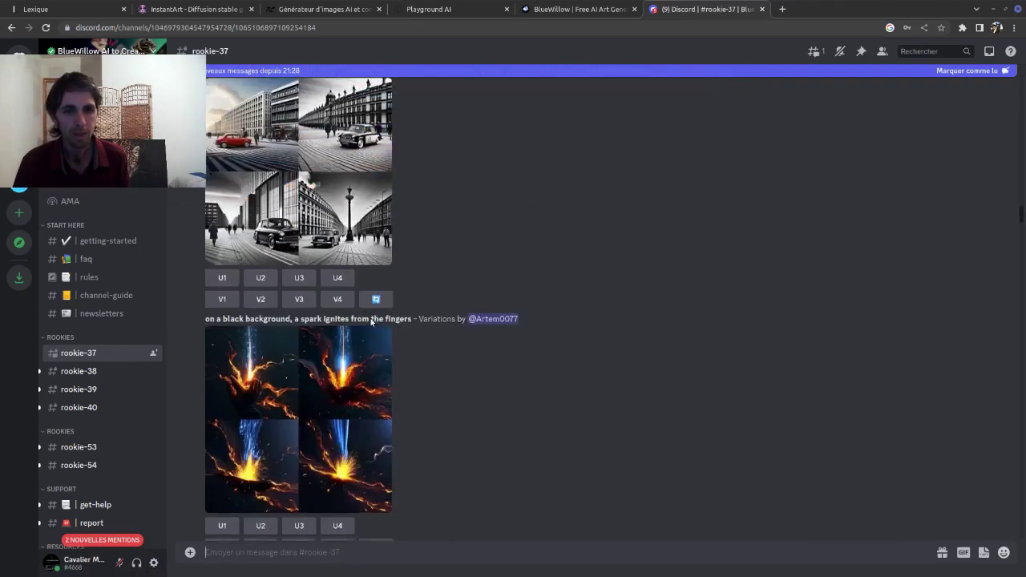
scroll(371, 323, "down", 1)
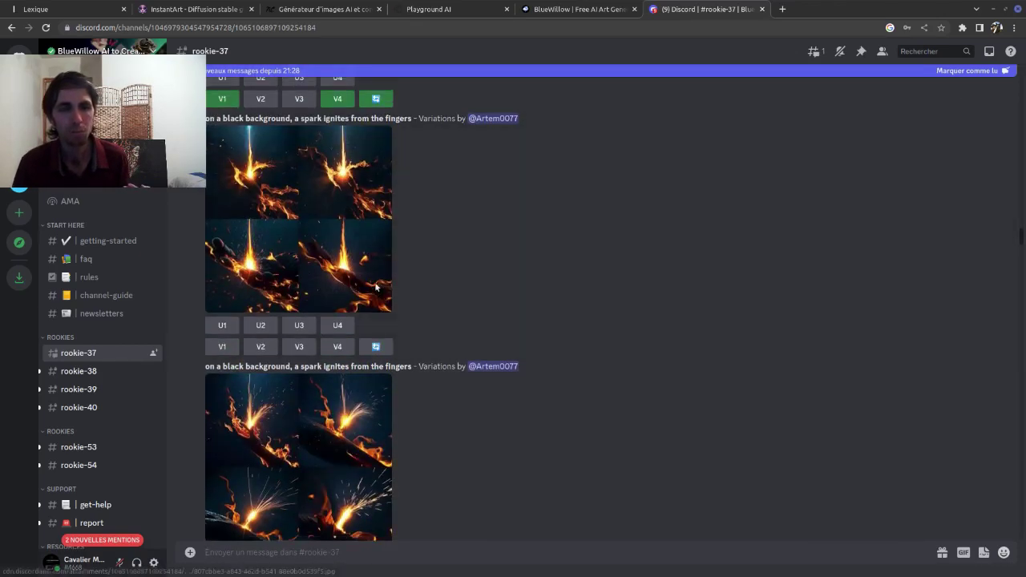
scroll(313, 401, "down", 10)
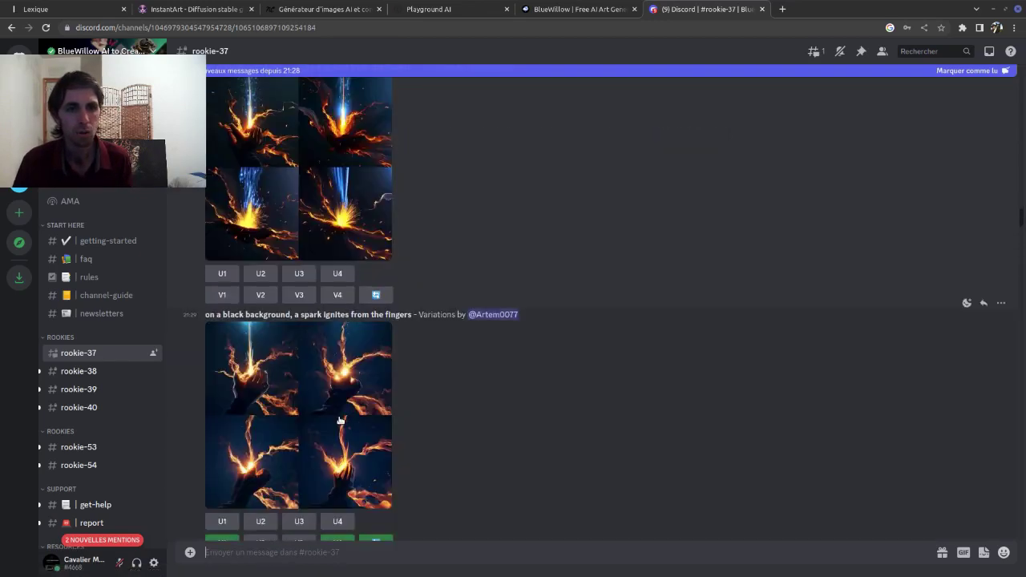
scroll(319, 422, "down", 2)
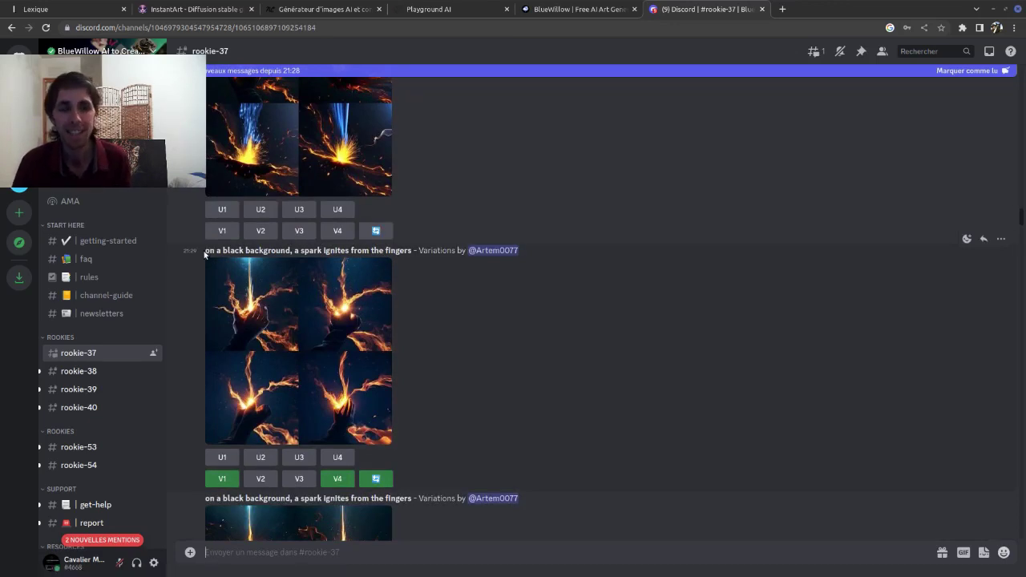
left_click_drag(224, 250, 409, 249)
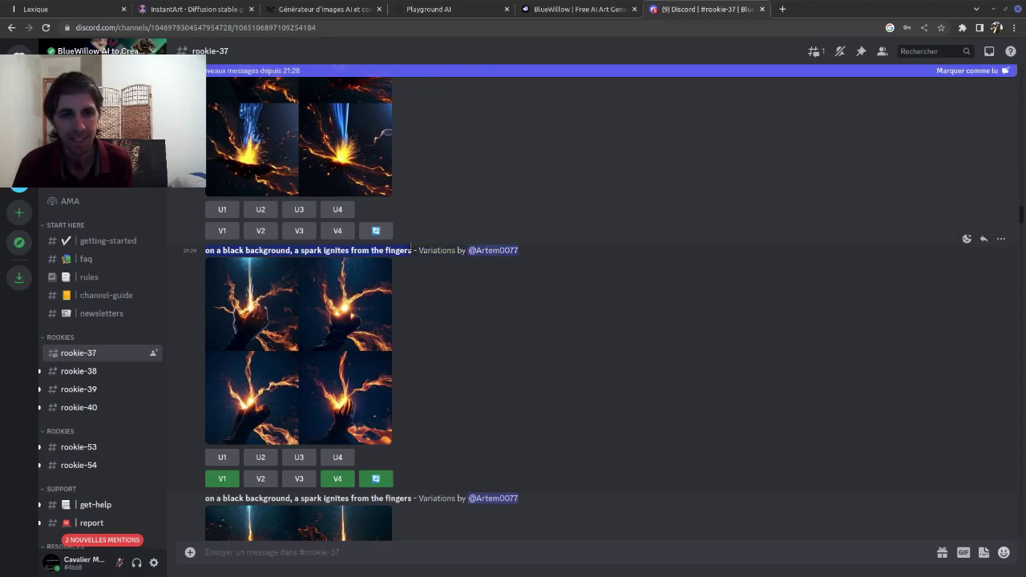
left_click(440, 309)
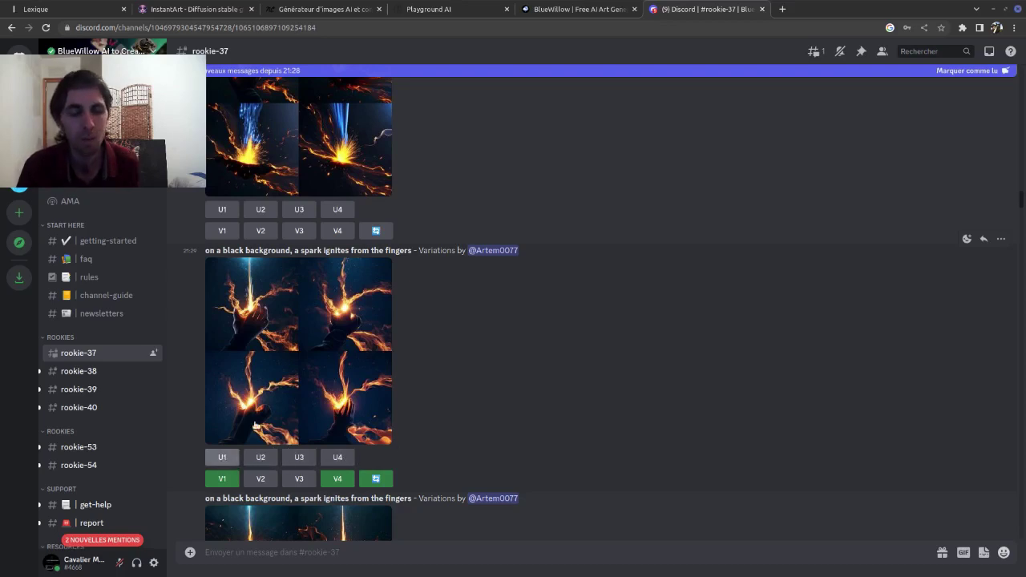
Step: Look through the other members' generated images down to the newest messages in rookie-37
scroll(271, 417, "down", 5)
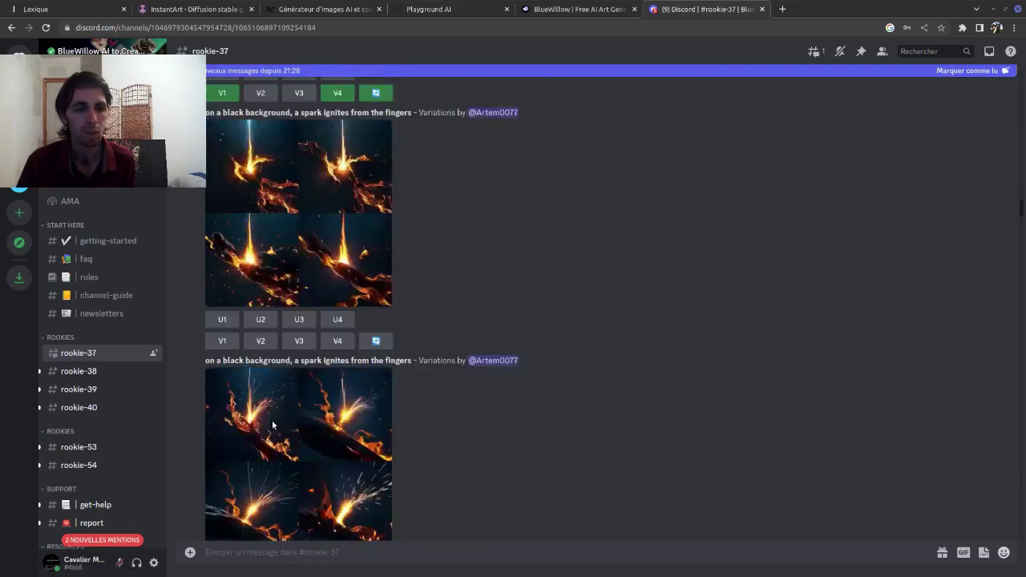
scroll(273, 425, "down", 5)
scroll(268, 449, "down", 10)
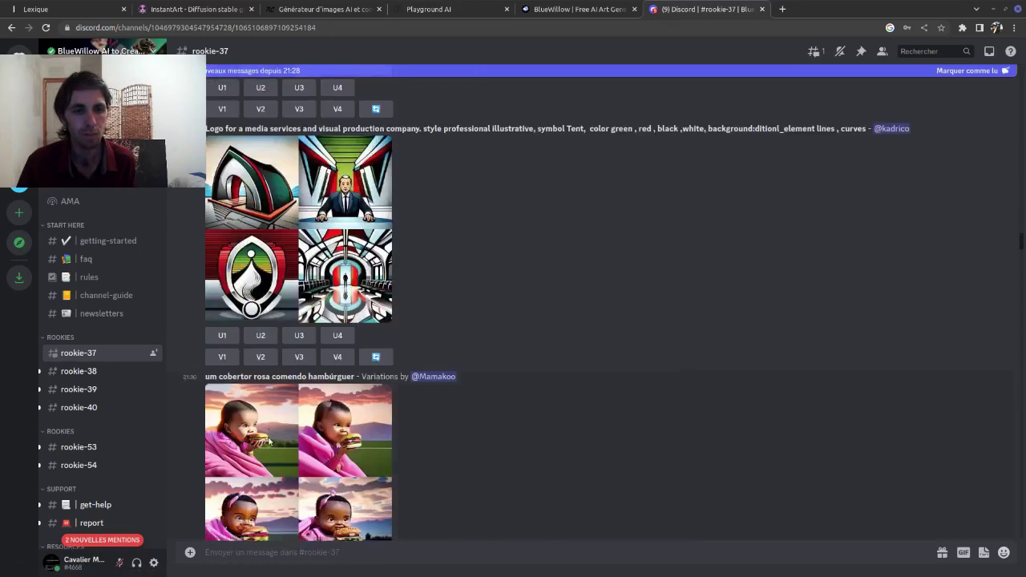
scroll(422, 503, "down", 10)
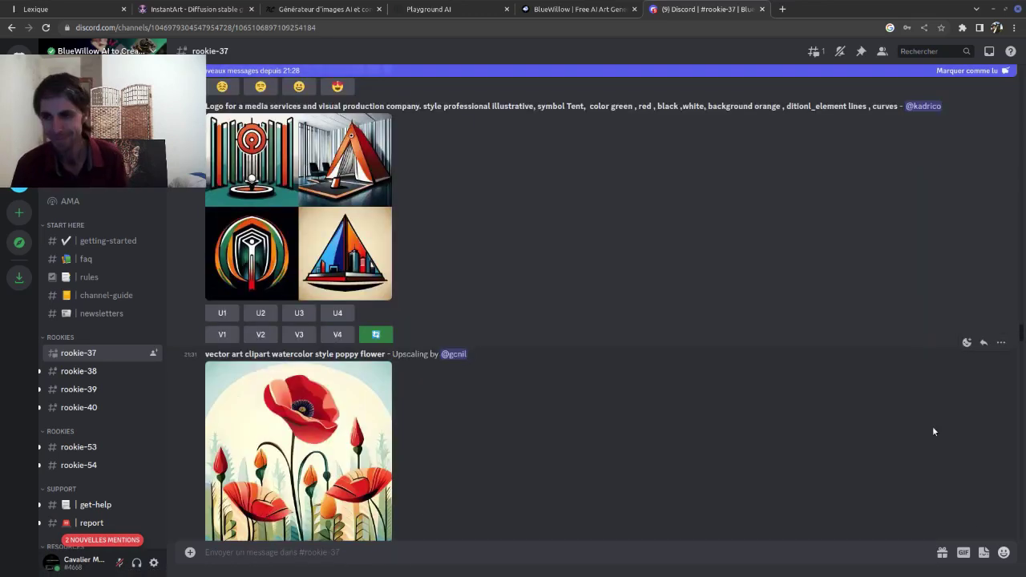
left_click_drag(1019, 344, 1020, 541)
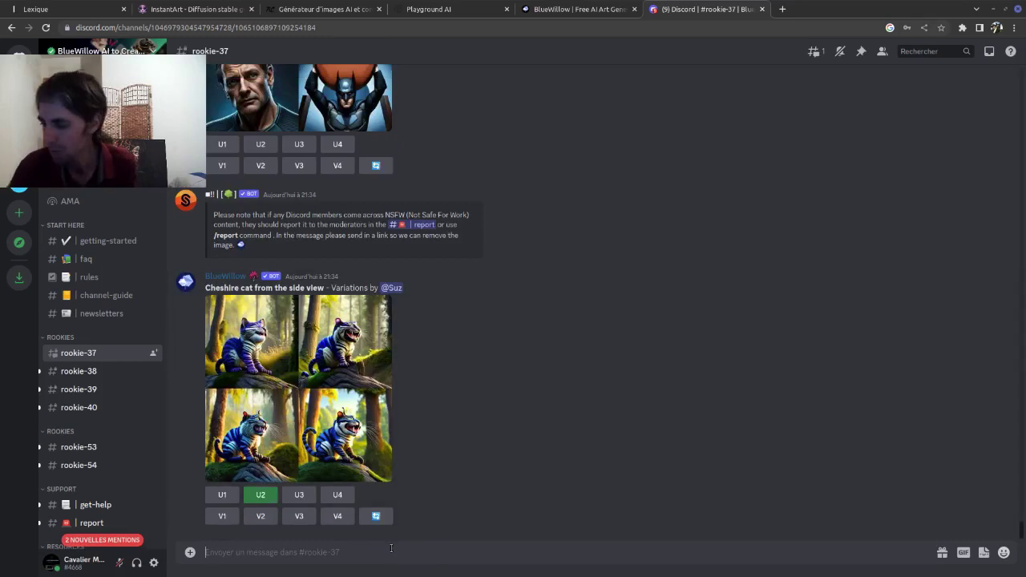
Step: Call up BlueWillow's /imagine command in the rookie-37 channel, ready for its prompt
type("/")
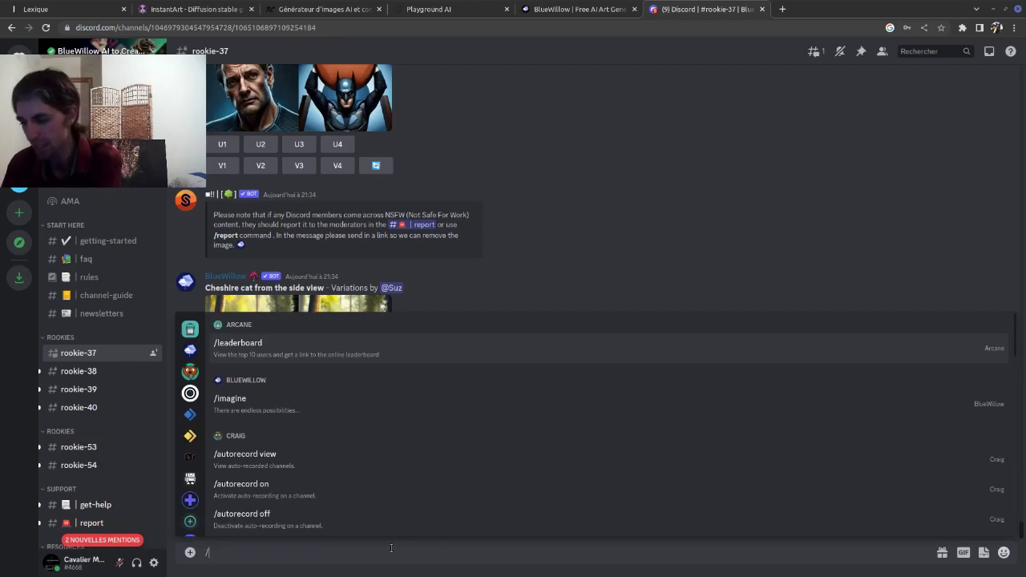
type("ima")
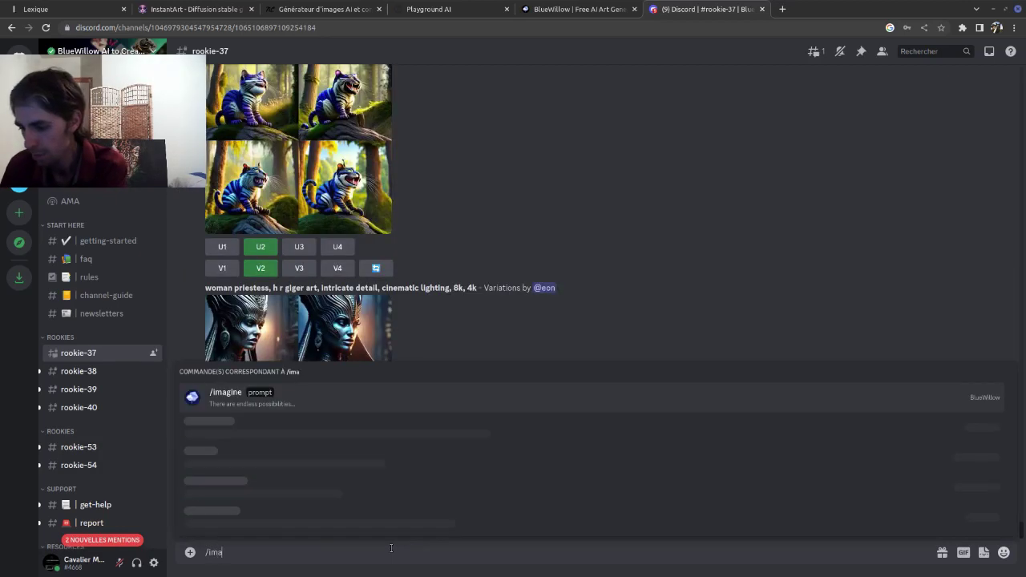
type("gine")
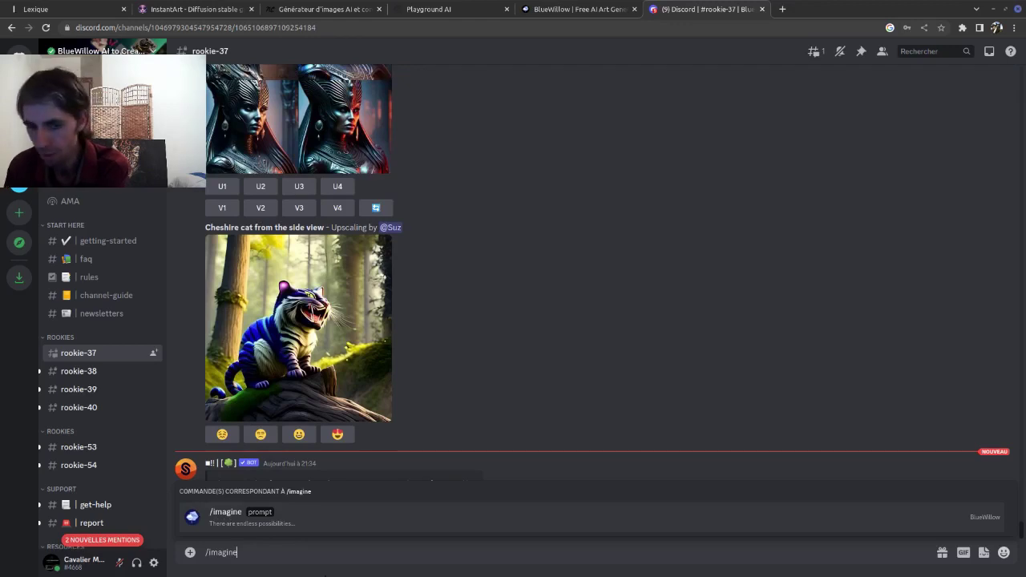
key("Tab")
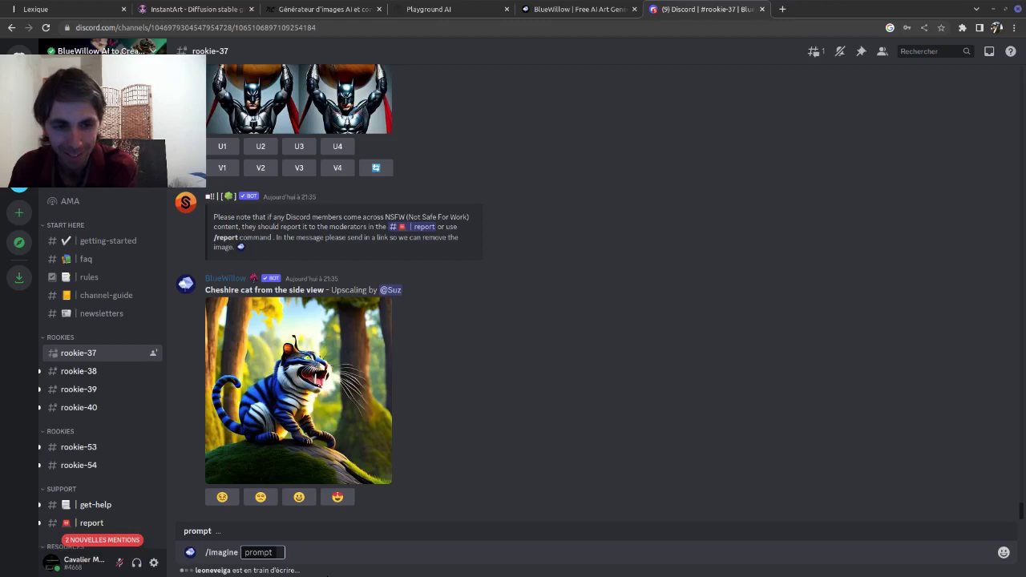
Step: Begin the image prompt with "homme ; trantaine ; cheveux brun"
type("h")
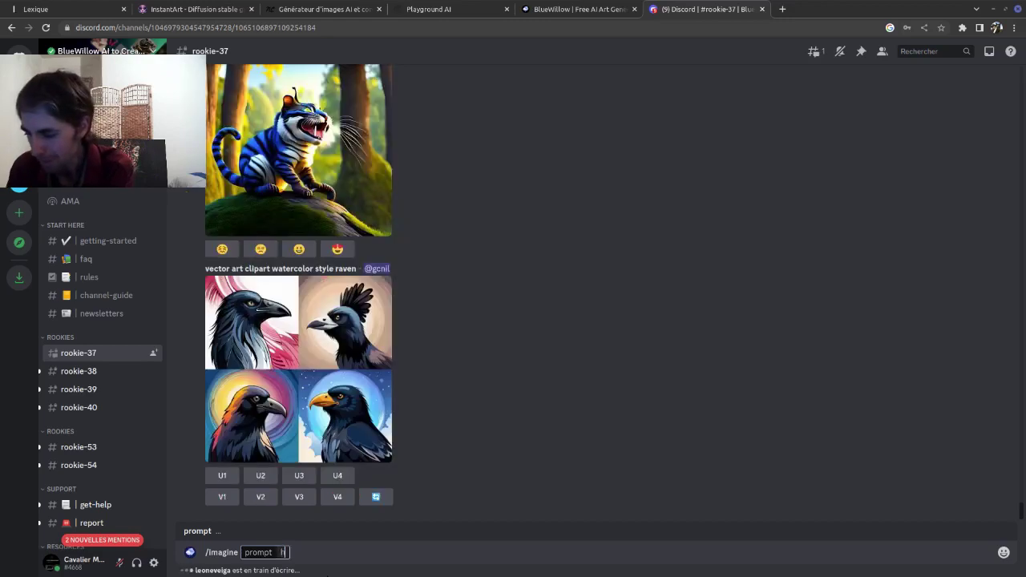
type("omme")
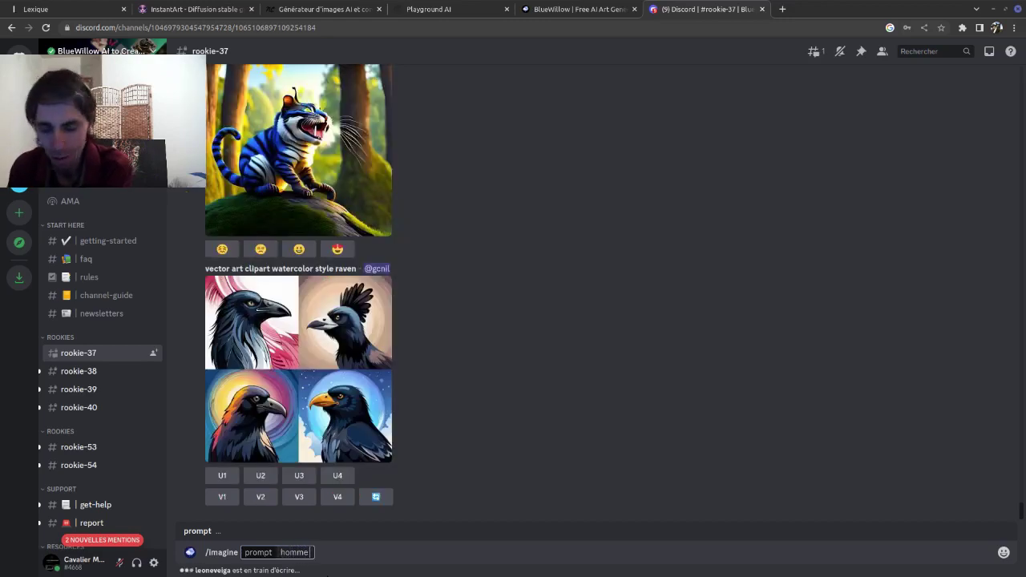
type(" 30")
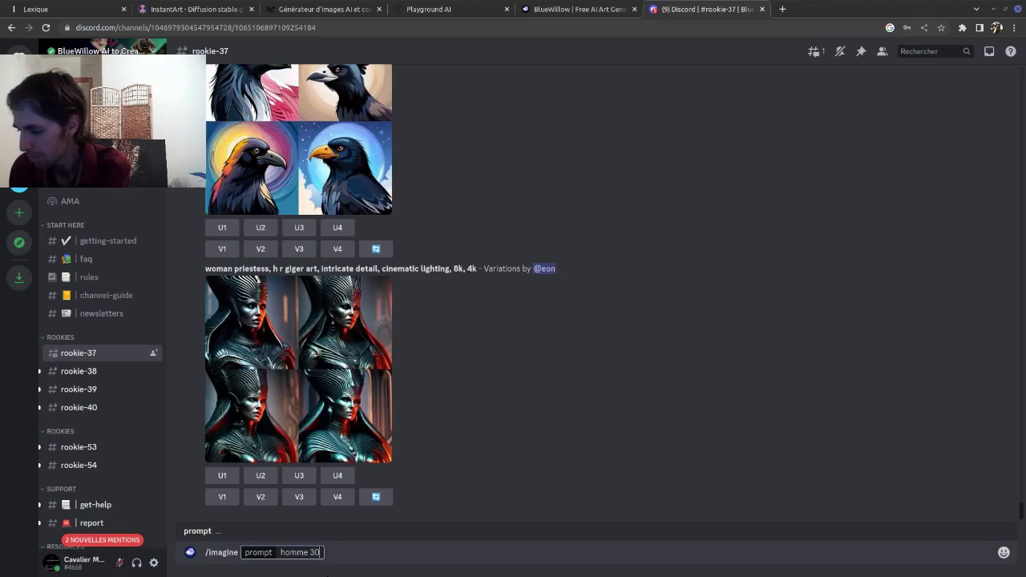
key("BackSpace")
key("BackSpace")
key("BackSpace")
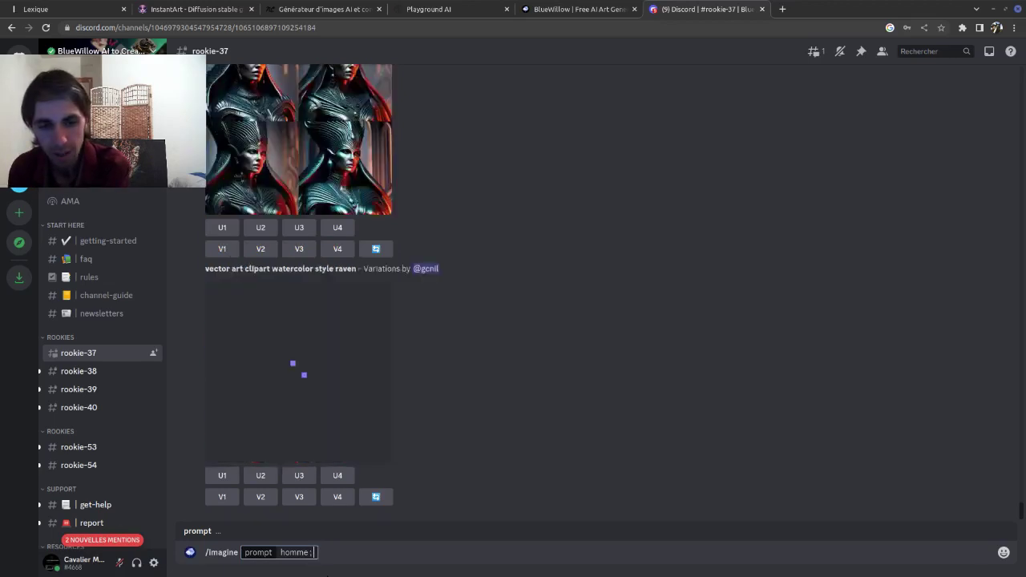
type("; tr")
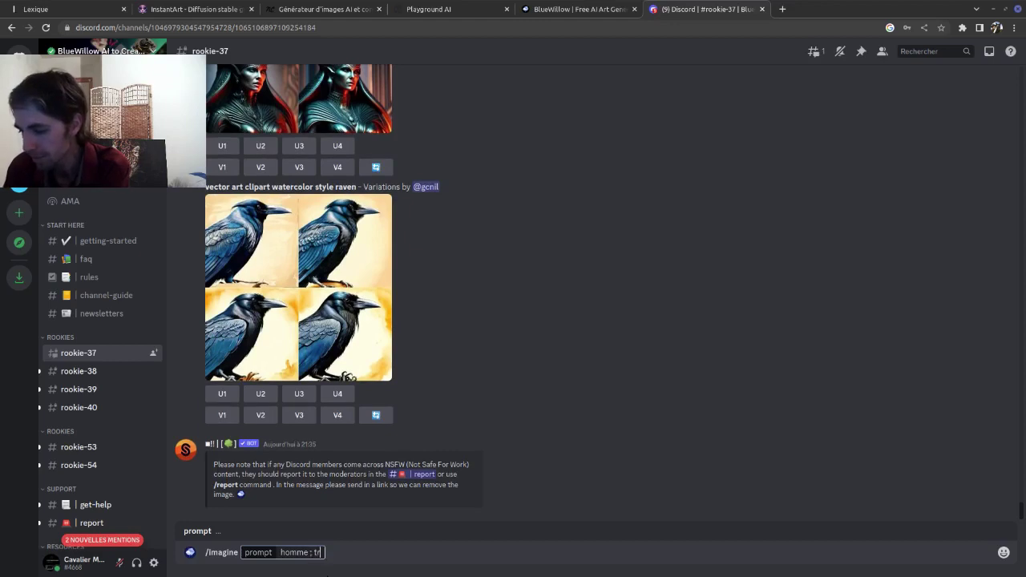
type("antaine")
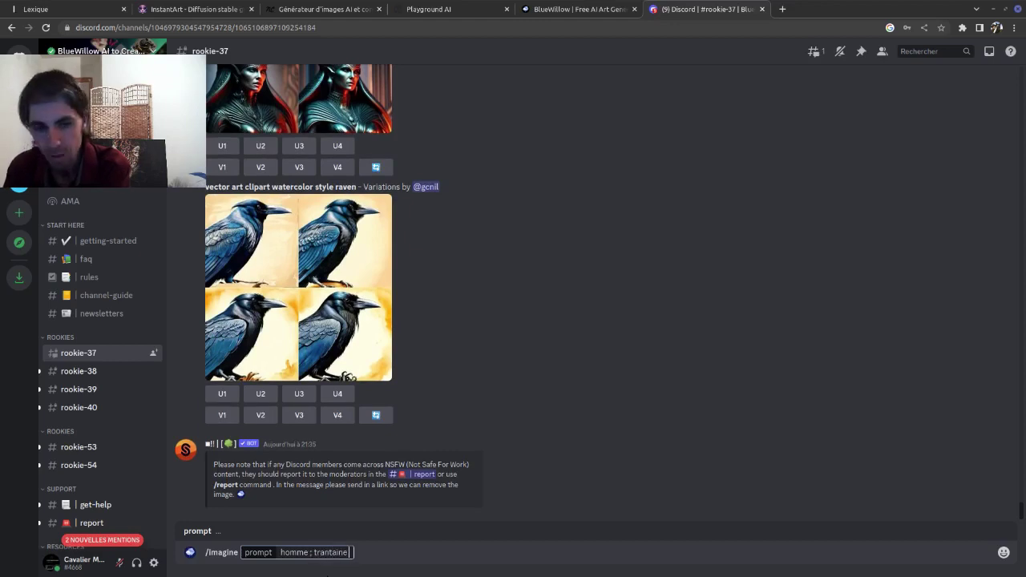
type(" ; c")
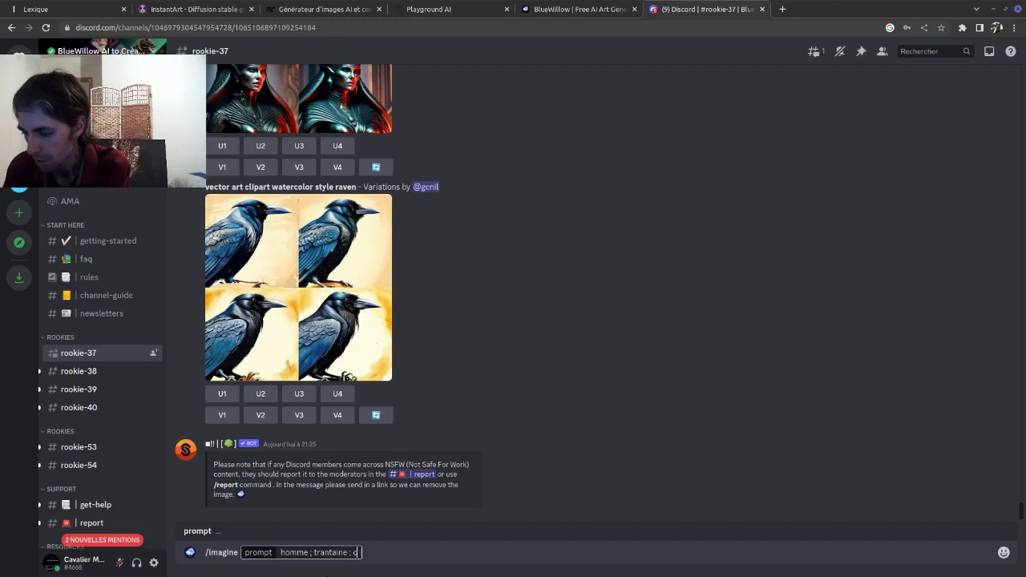
type("heveux ")
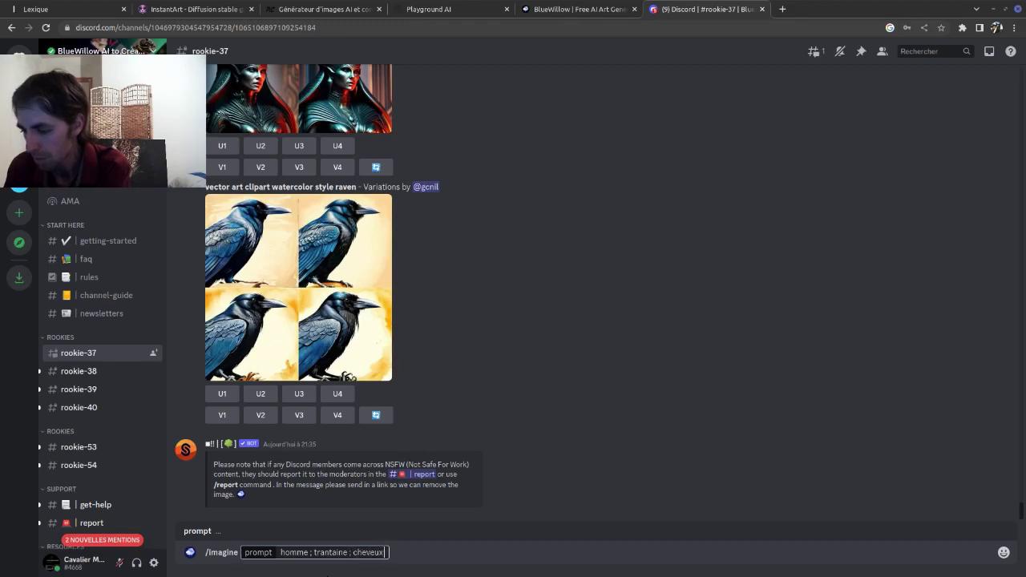
type("brun")
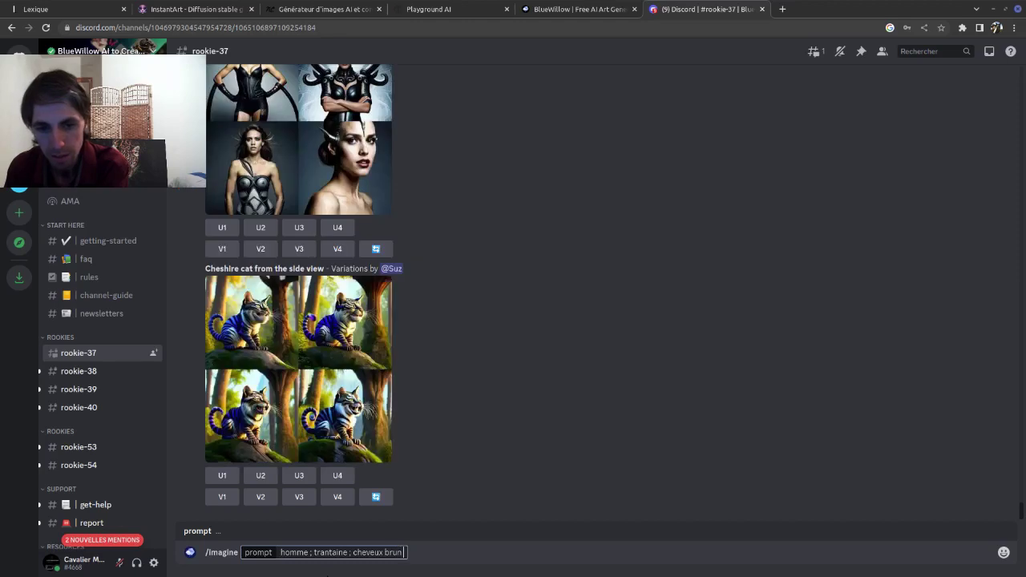
Step: Complete the prompt with "; potrait ; réaliste" and submit it to BlueWillow
type(" ; ")
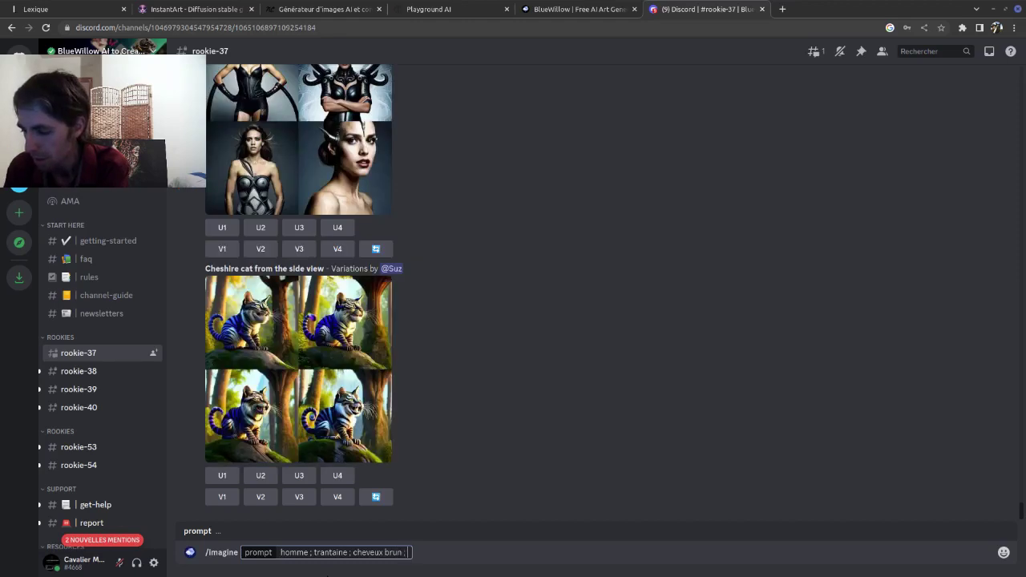
type("pot")
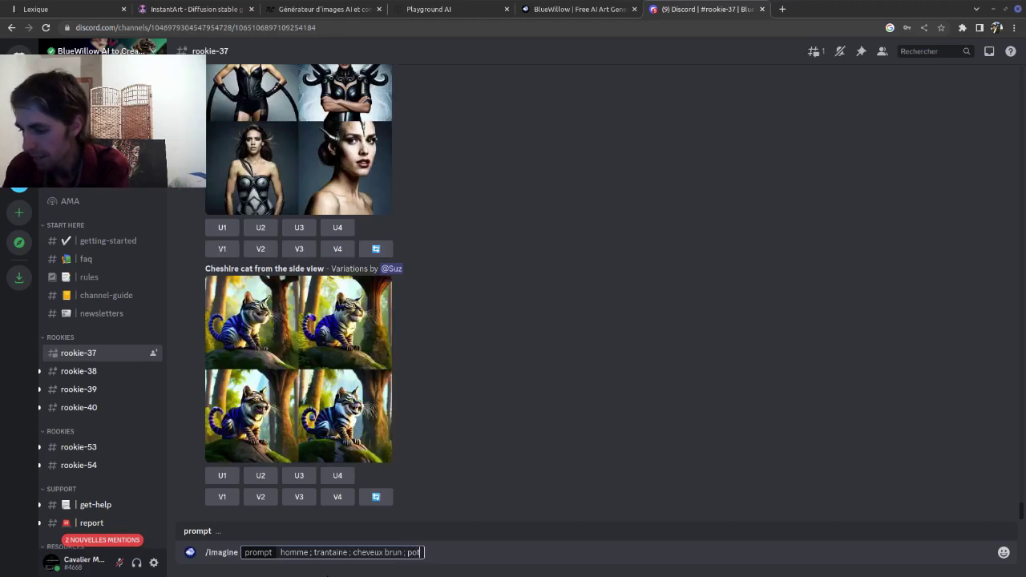
type("rait;")
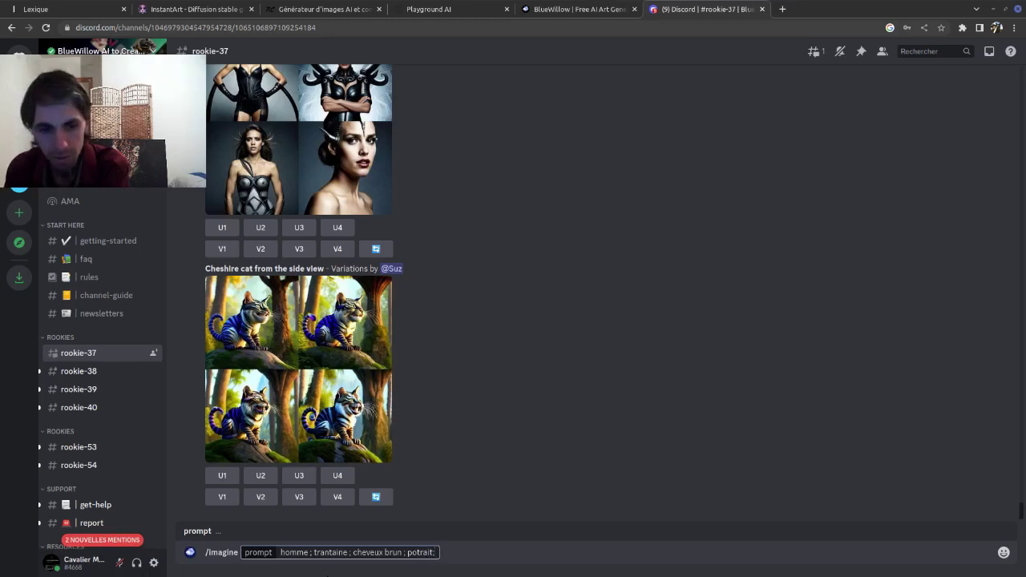
key("BackSpace")
type("; re")
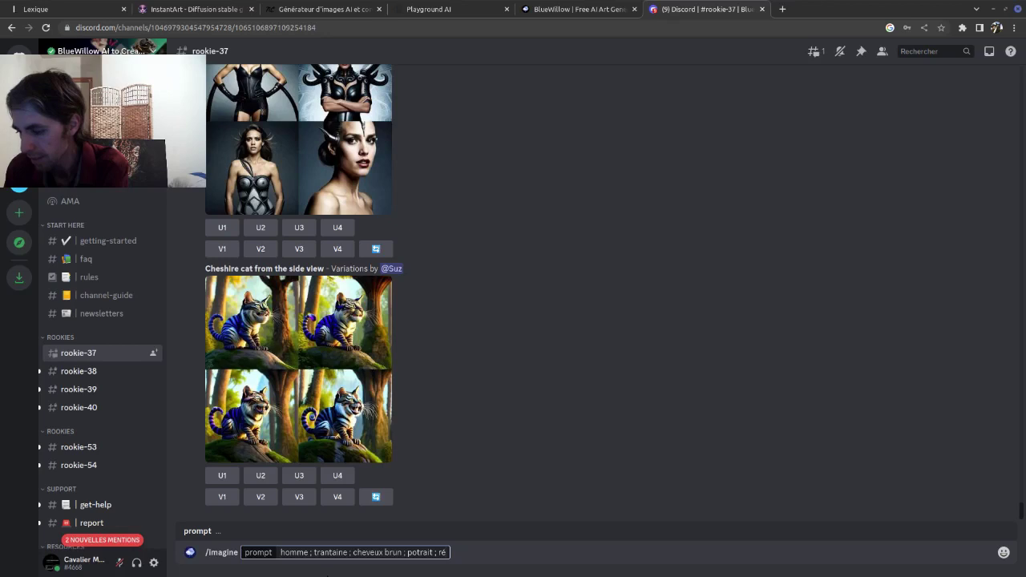
type("aliste")
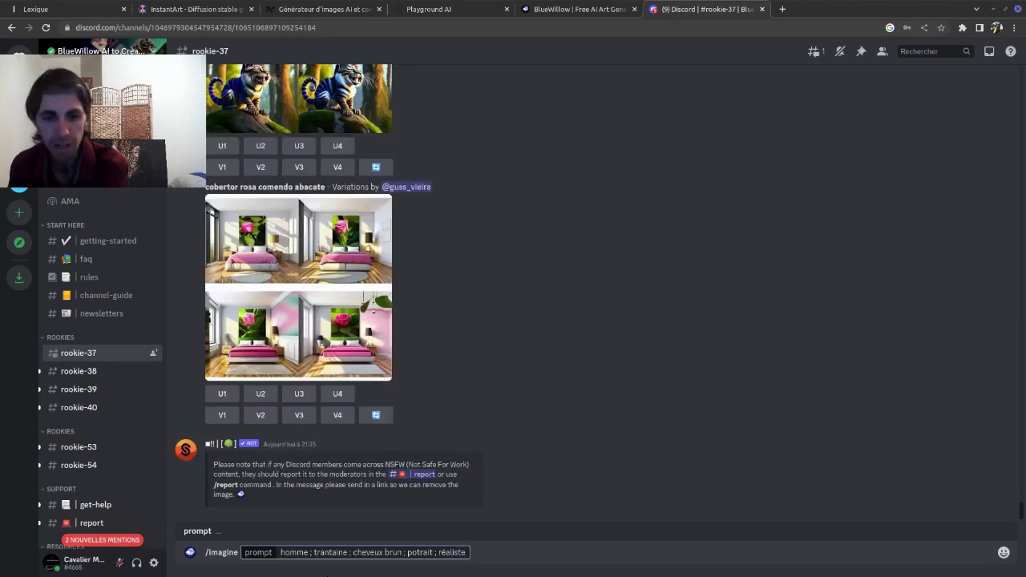
key("Return")
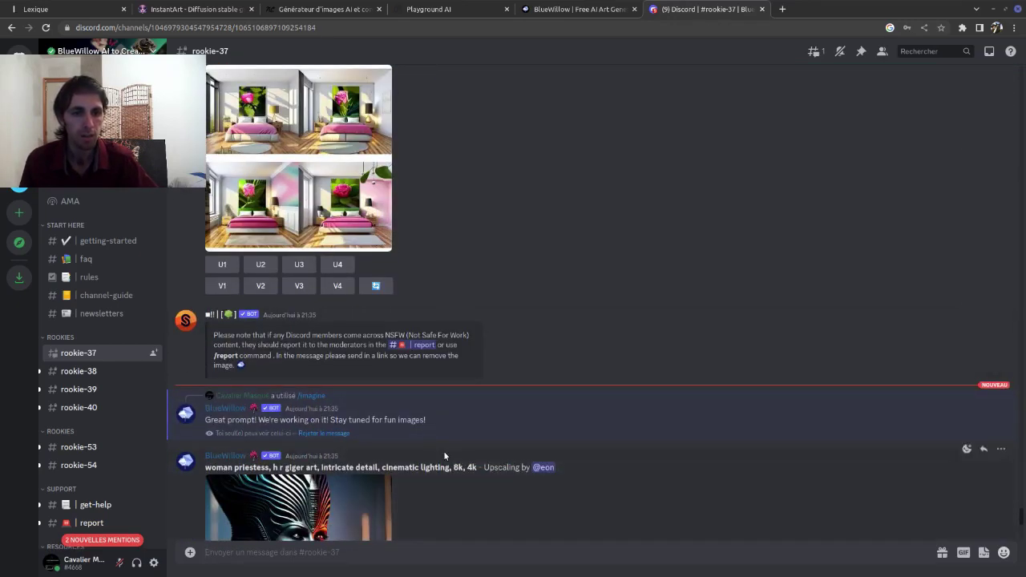
Step: Find the generated grid of four portraits in the channel, view it enlarged, and close the preview
scroll(444, 451, "down", 8)
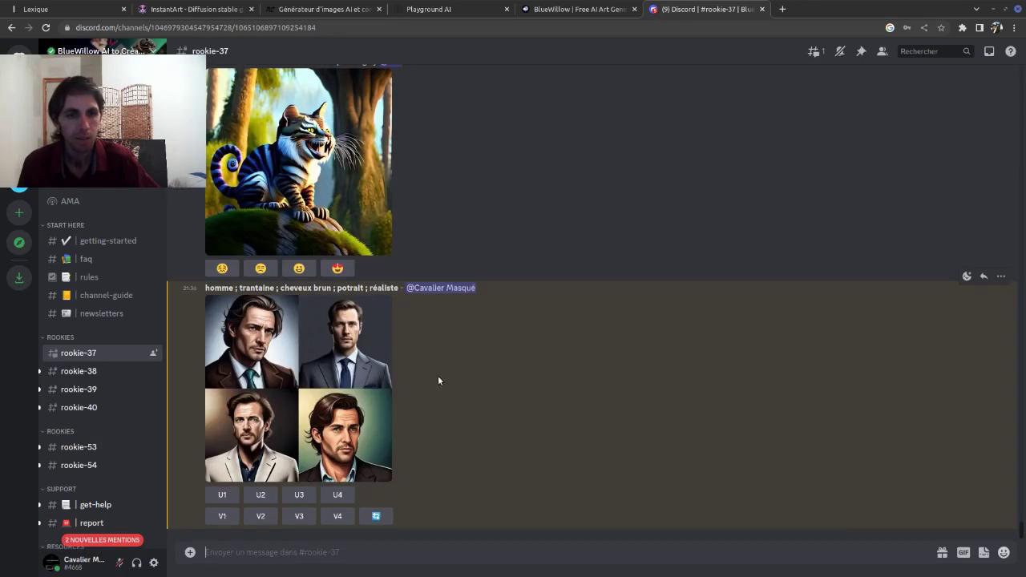
left_click(335, 367)
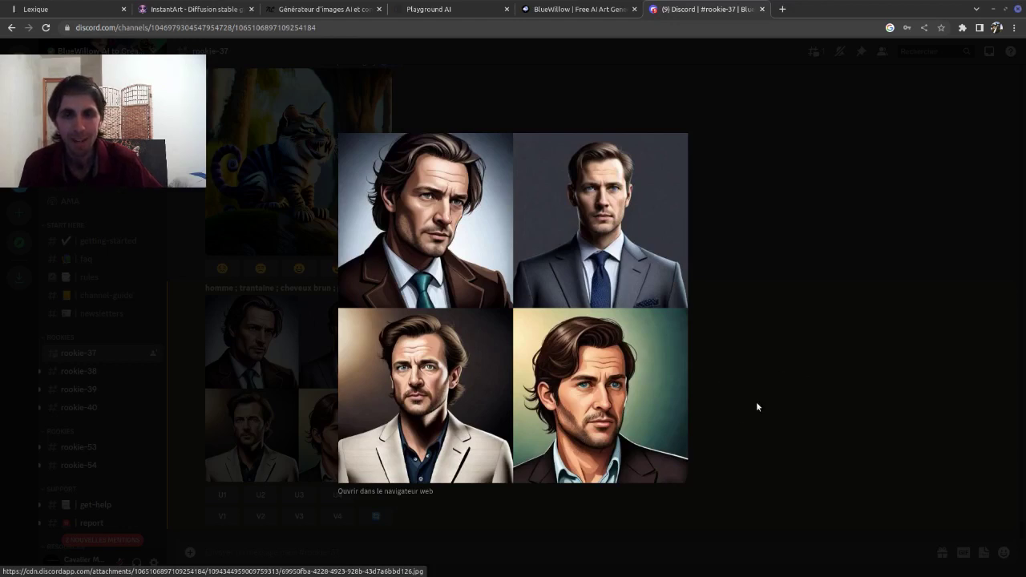
left_click(754, 274)
Step: Generate variations of the third portrait in the grid and view the resulting grid enlarged
scroll(493, 271, "up", 3)
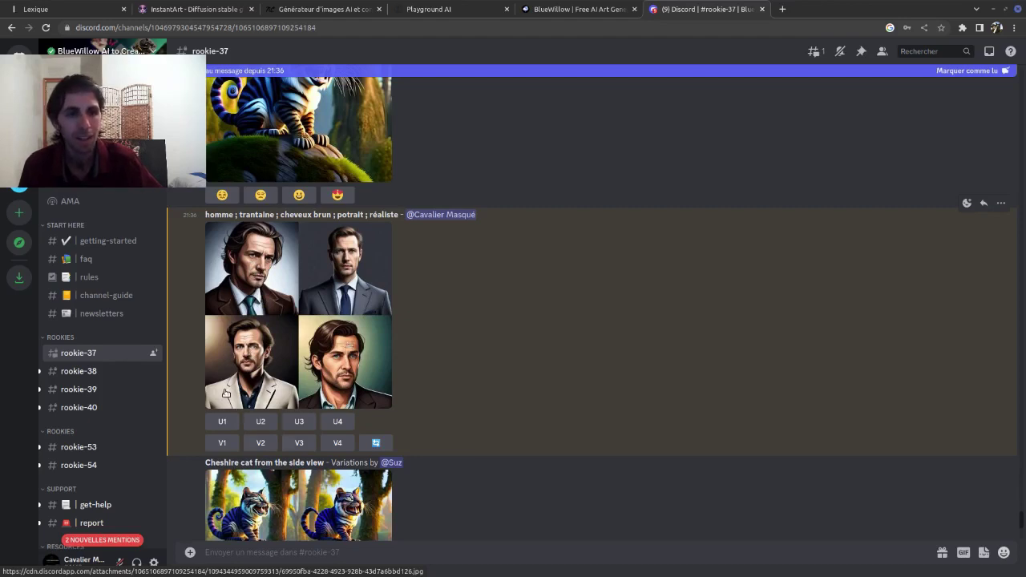
left_click(298, 442)
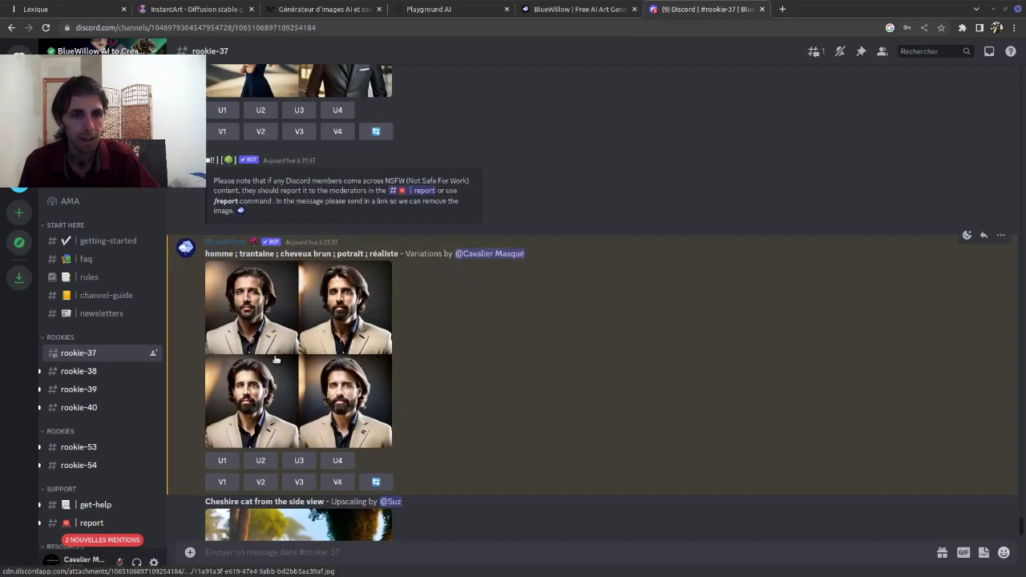
left_click(276, 329)
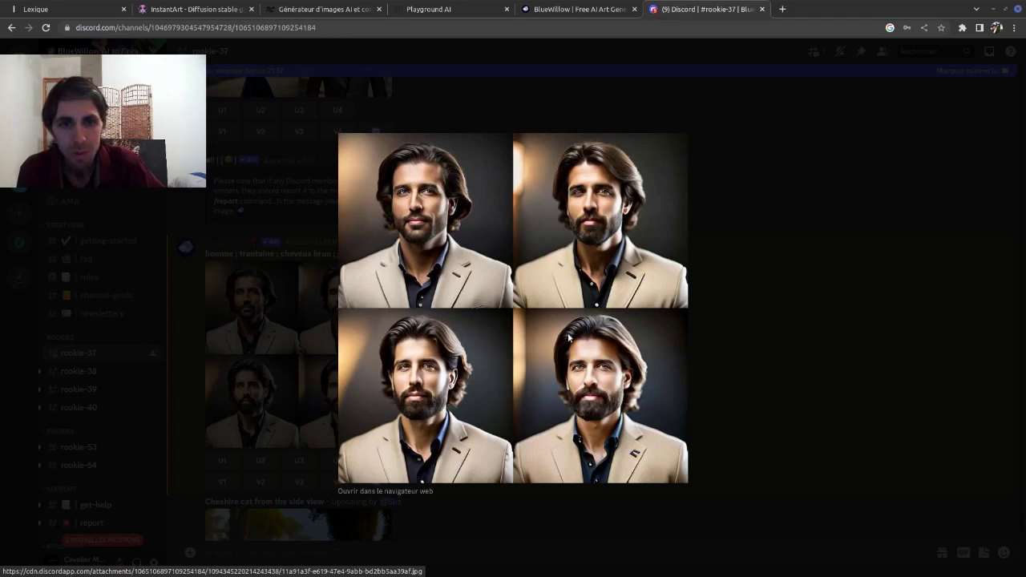
left_click(762, 344)
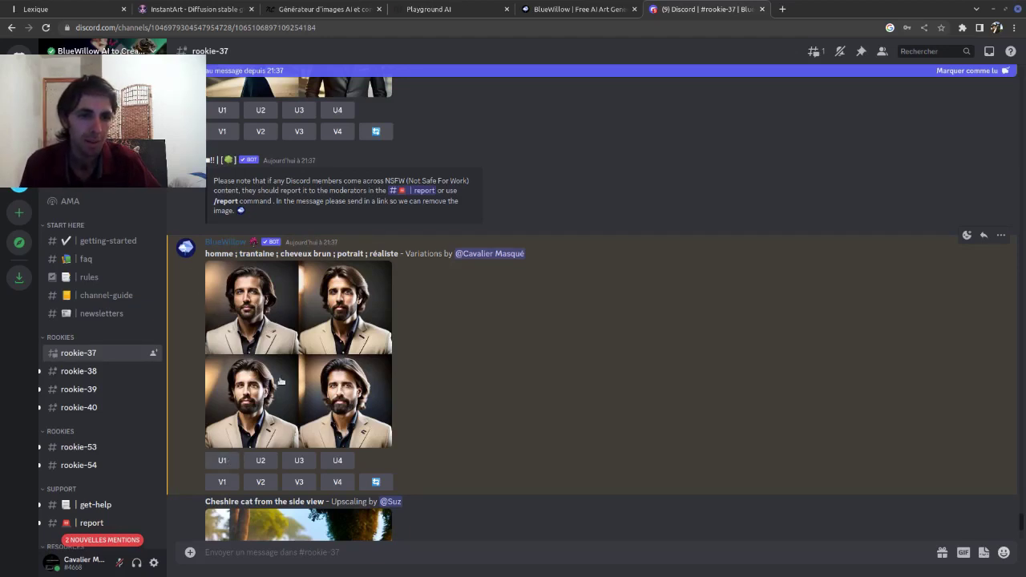
Step: Upscale the first portrait of the variations grid and locate the upscaled image in the channel
left_click(223, 464)
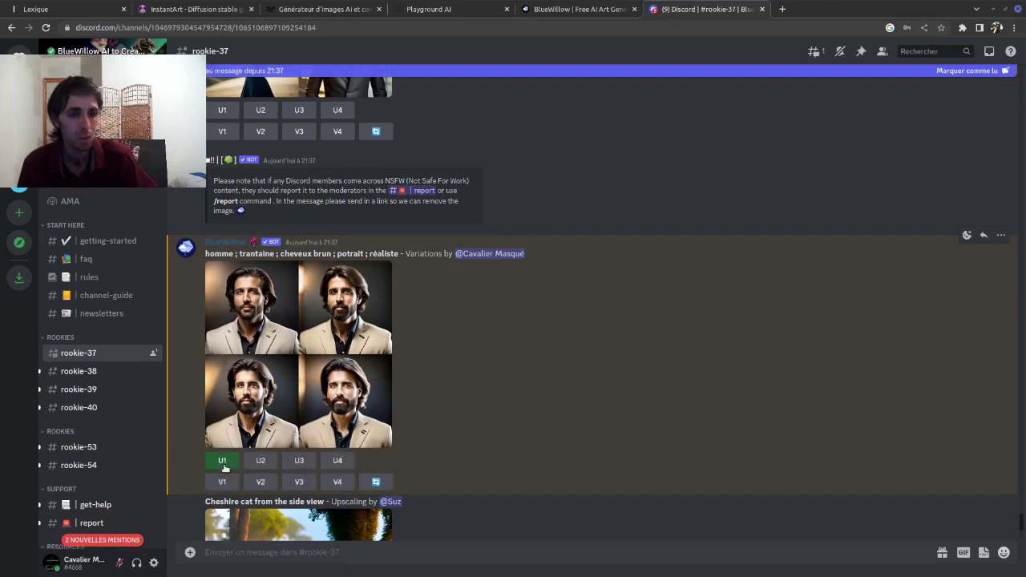
scroll(415, 407, "down", 10)
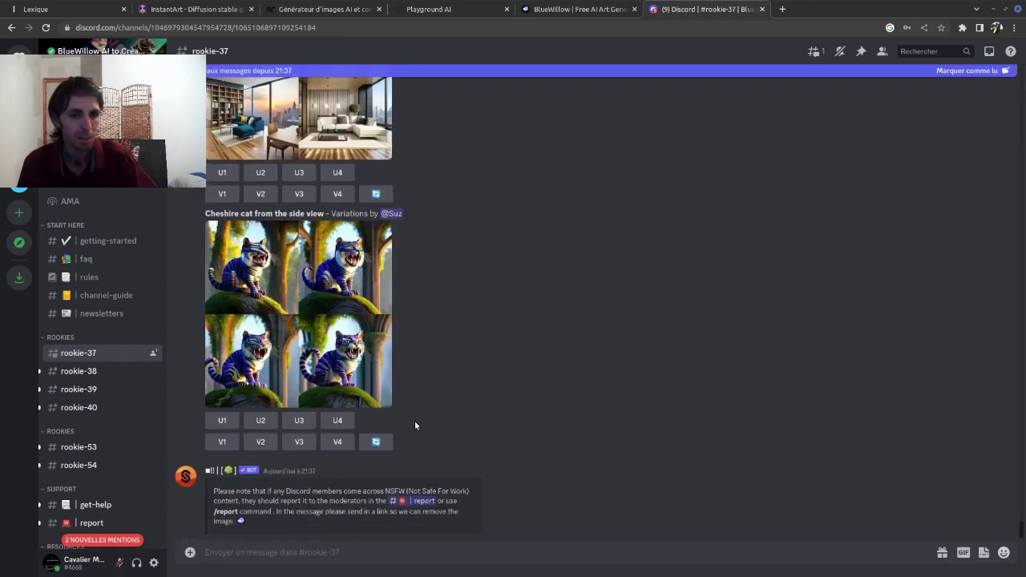
scroll(368, 385, "up", 3)
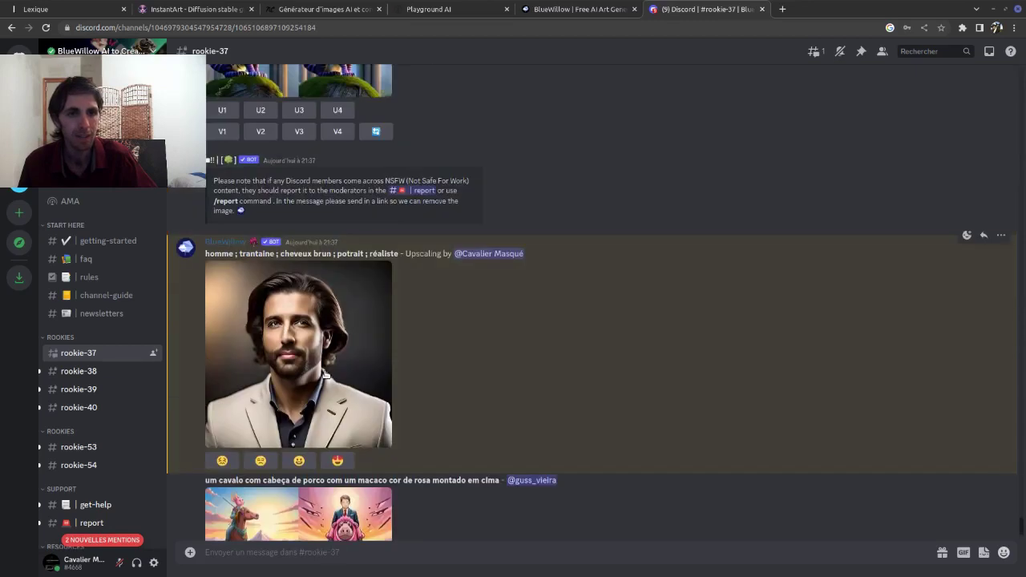
Step: Save the full-size upscaled portrait from the browser as avatar25.jpg, and close its tab and the Discord preview
left_click(320, 374)
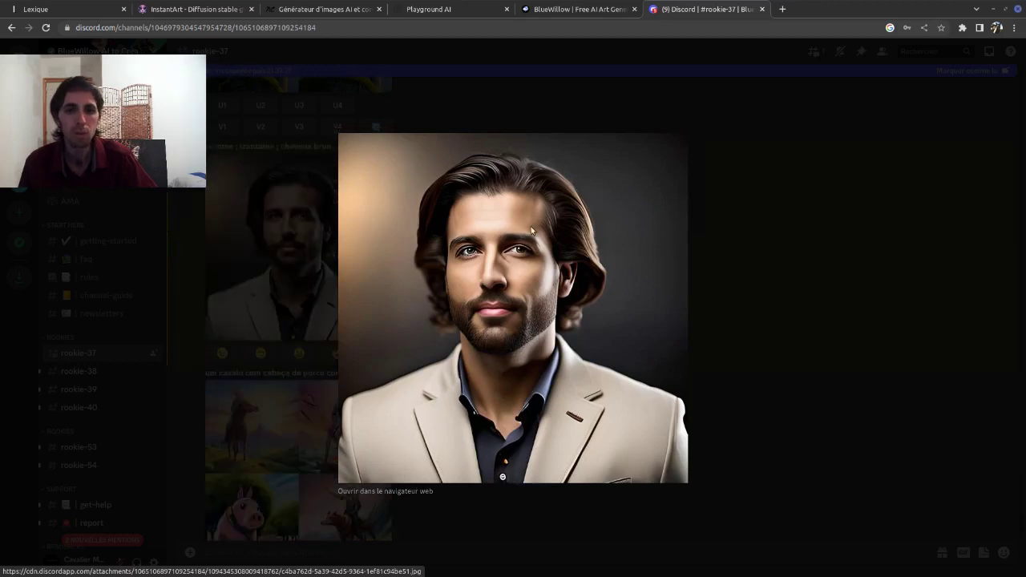
left_click(407, 492)
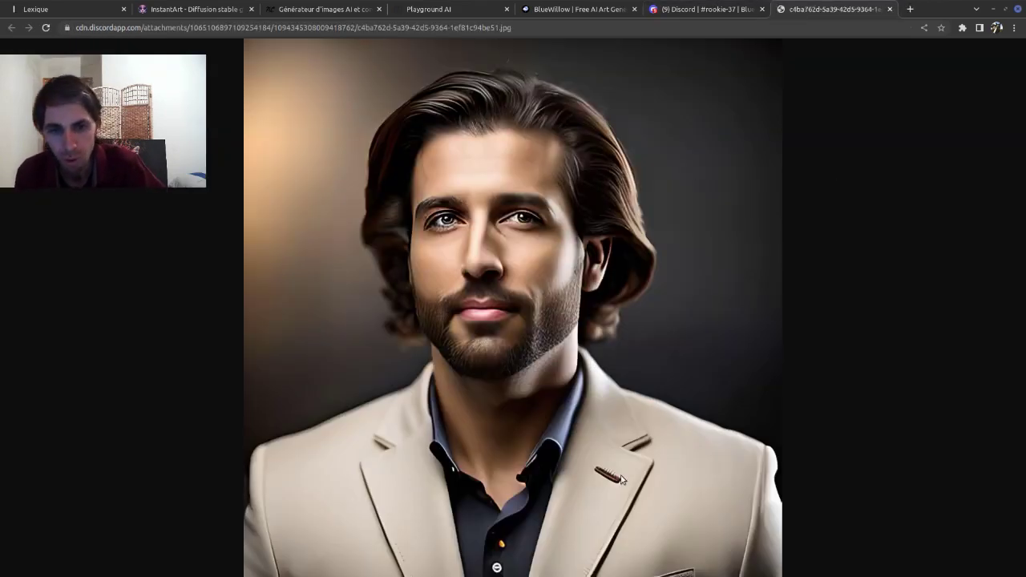
right_click(436, 262)
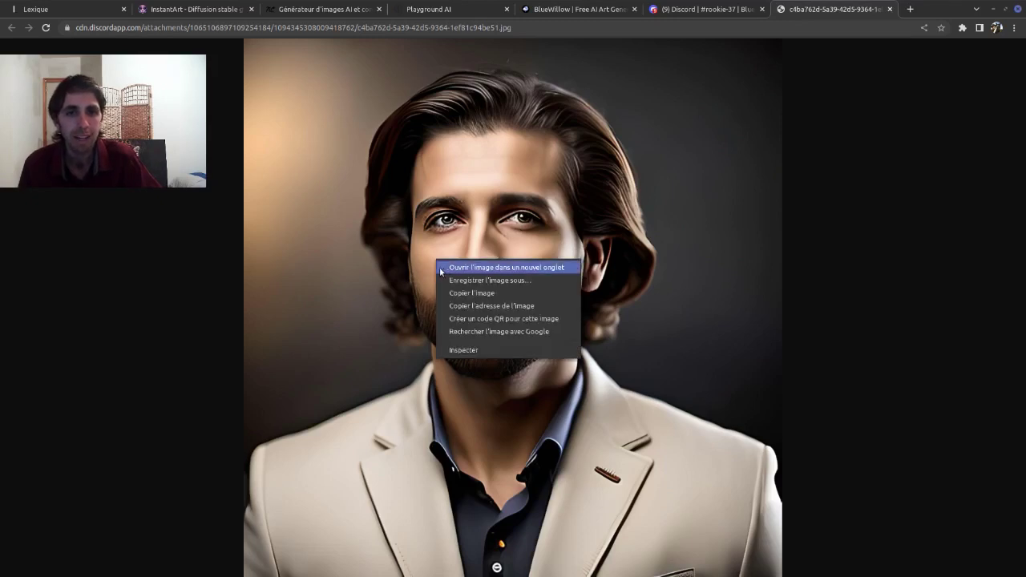
left_click(509, 281)
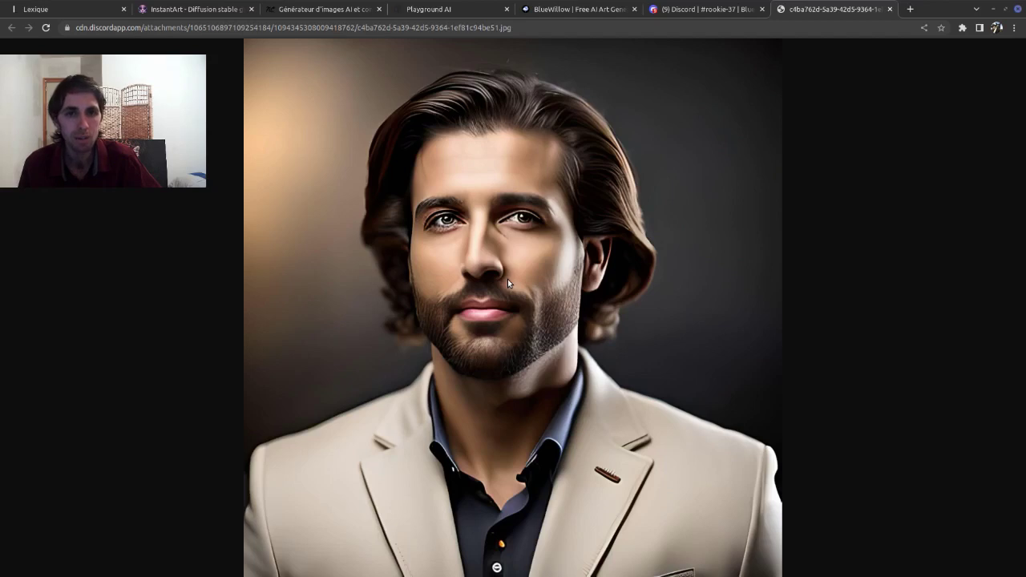
left_click(736, 398)
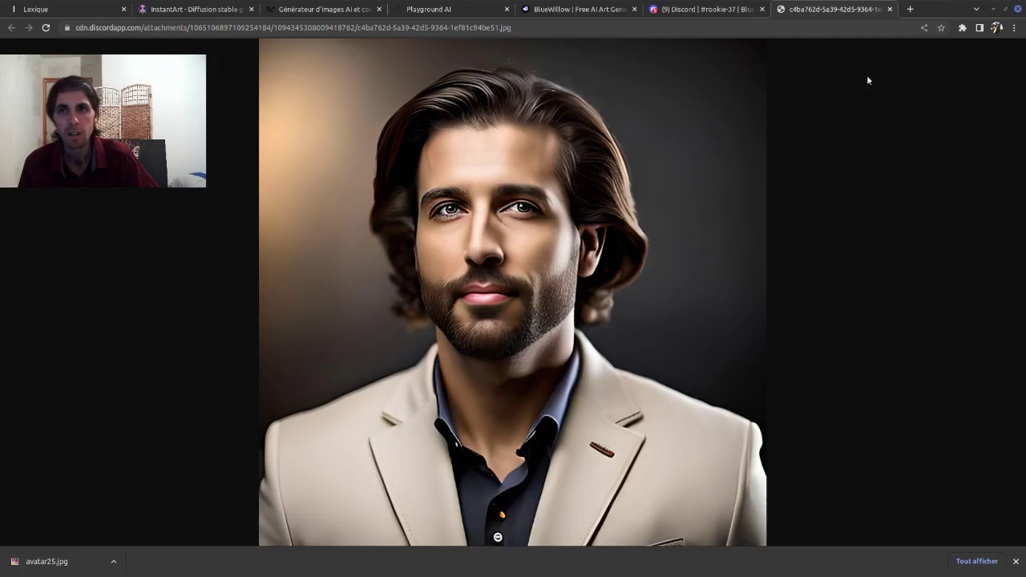
left_click(890, 9)
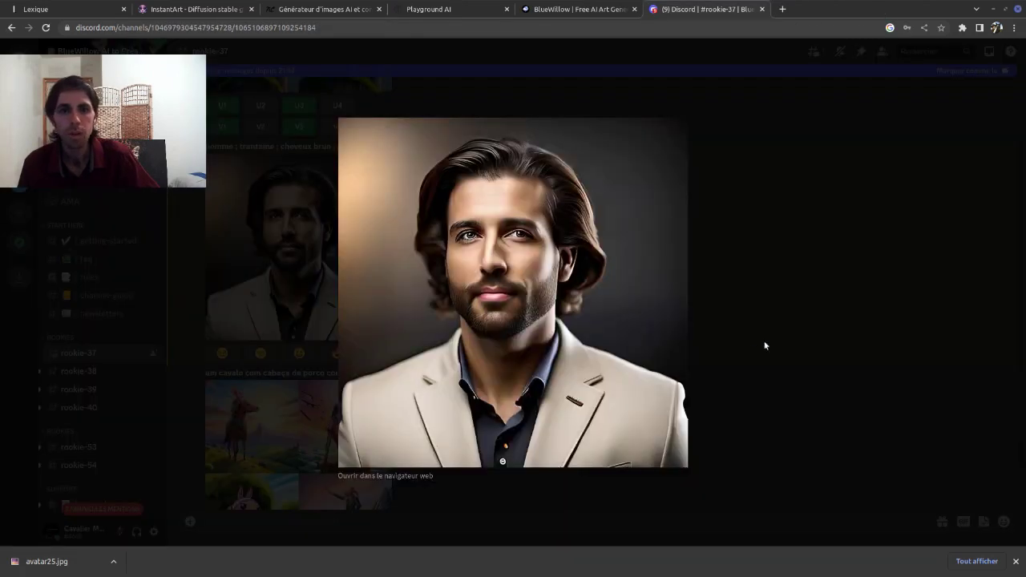
left_click(775, 325)
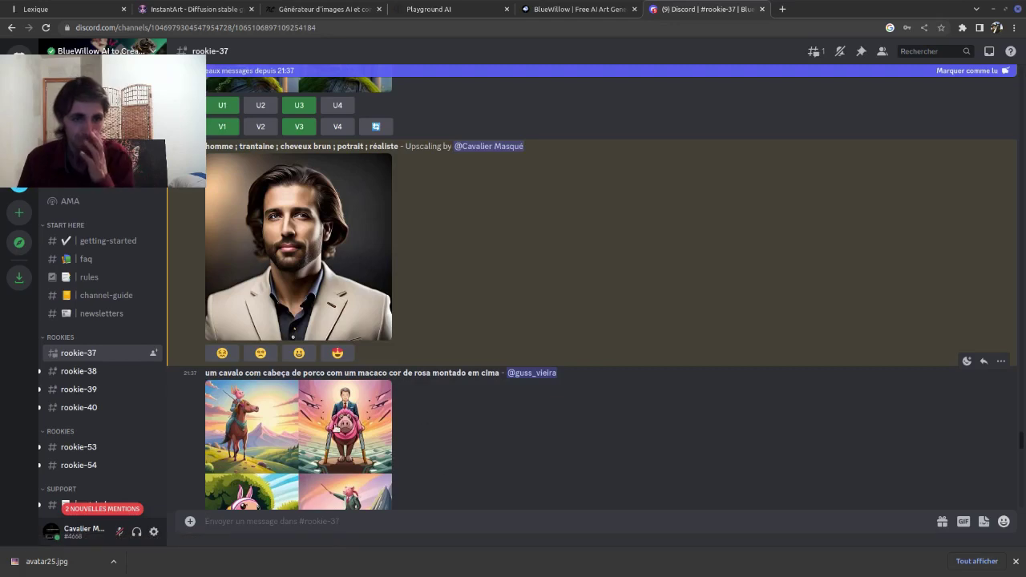
Step: Copy the French prompt for translation and generate images with /imagine using the prompt "male ; 30s; Brown hair ; portrait; realistic"
left_click_drag(249, 147, 399, 147)
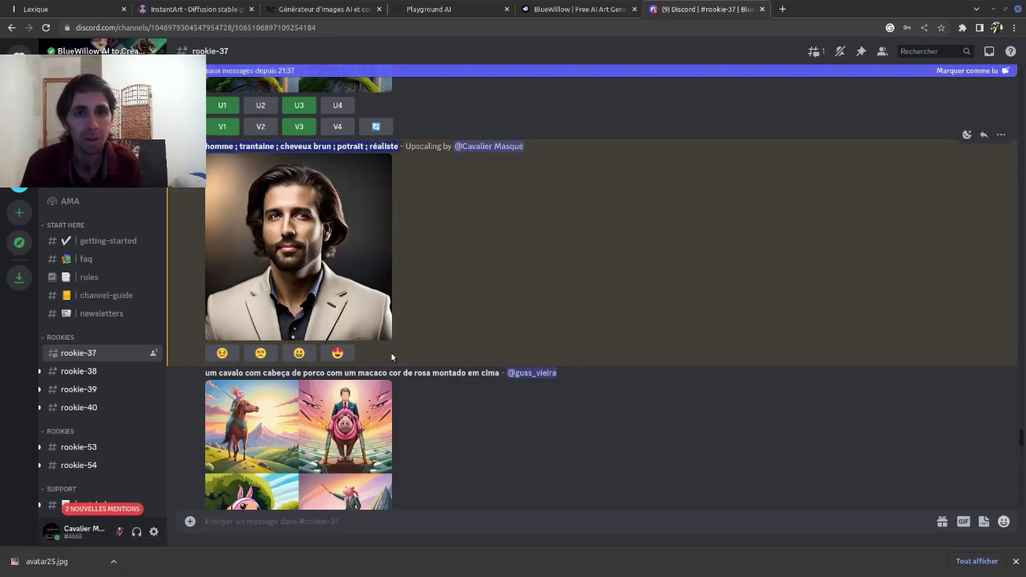
left_click(311, 516)
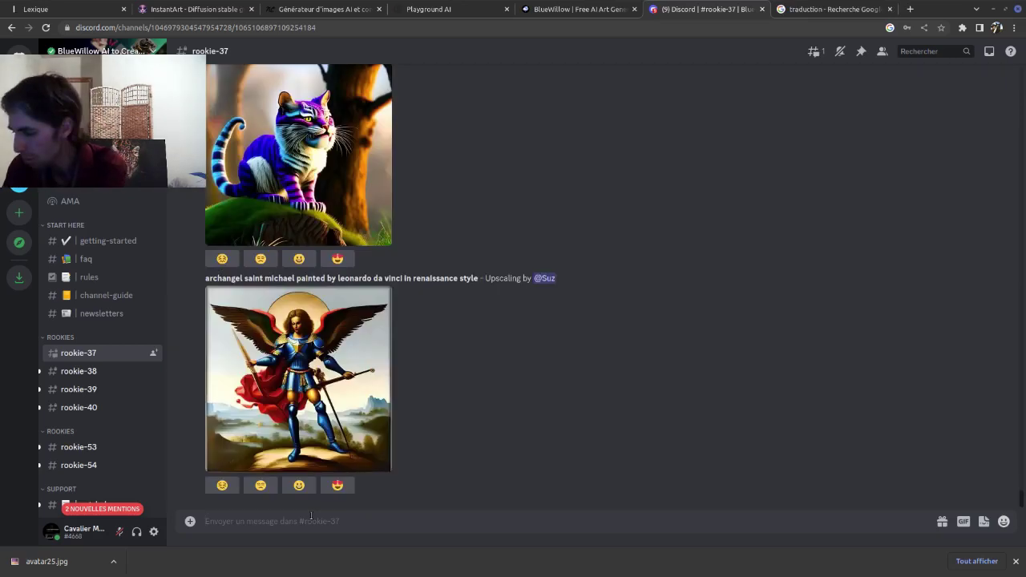
type("/imagine")
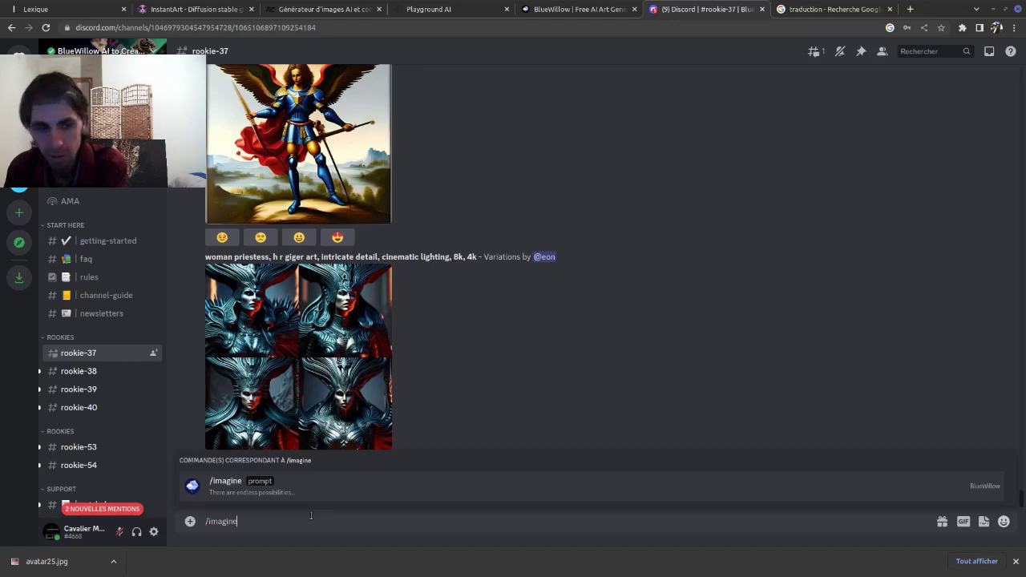
key("Tab")
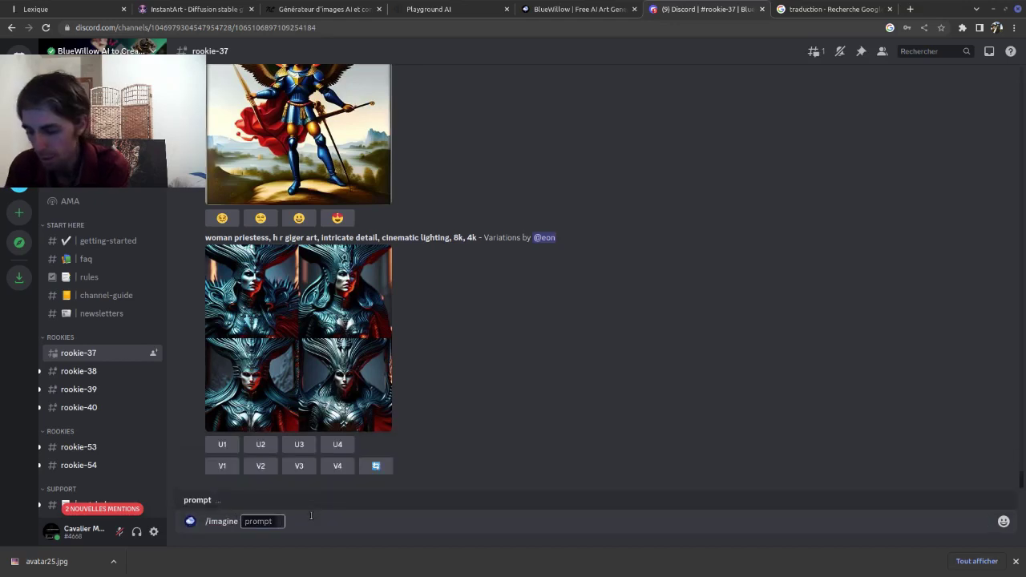
type("male ; 30s; Brown hair ; portrait; realistic")
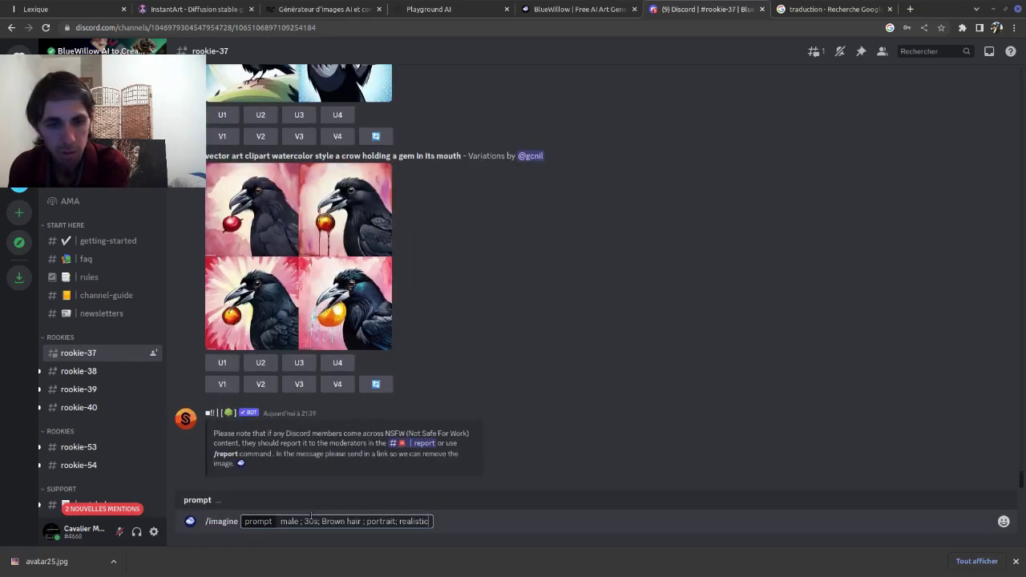
key("Return")
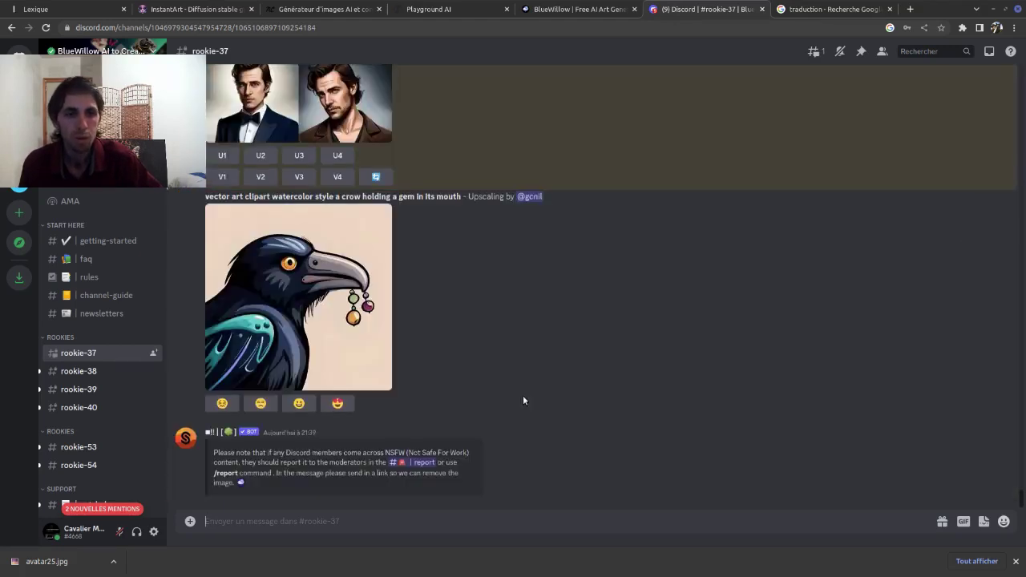
Step: Find the grid generated from the English prompt in the channel, examine its four portraits enlarged, and close the preview
scroll(515, 401, "up", 3)
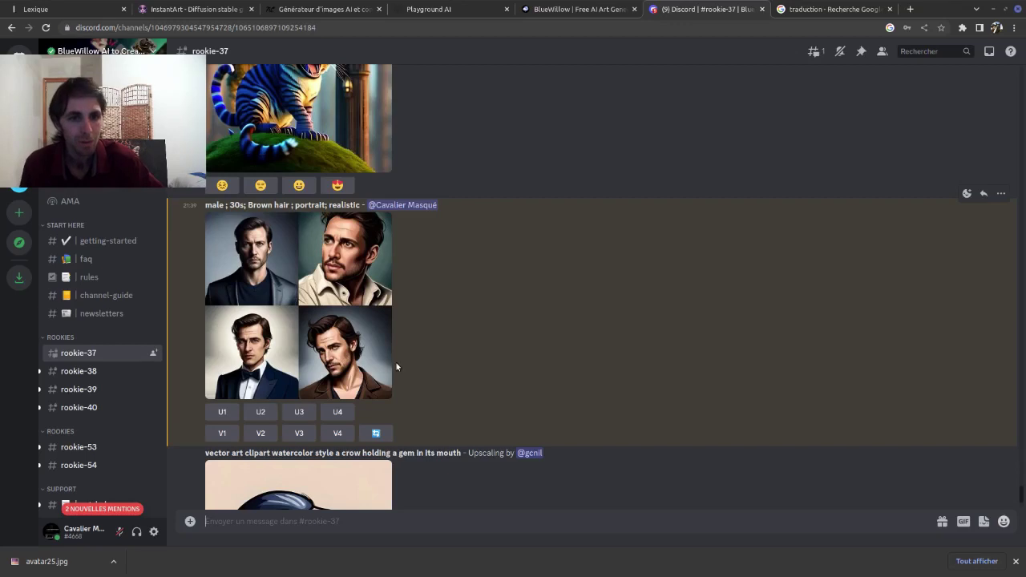
left_click(305, 341)
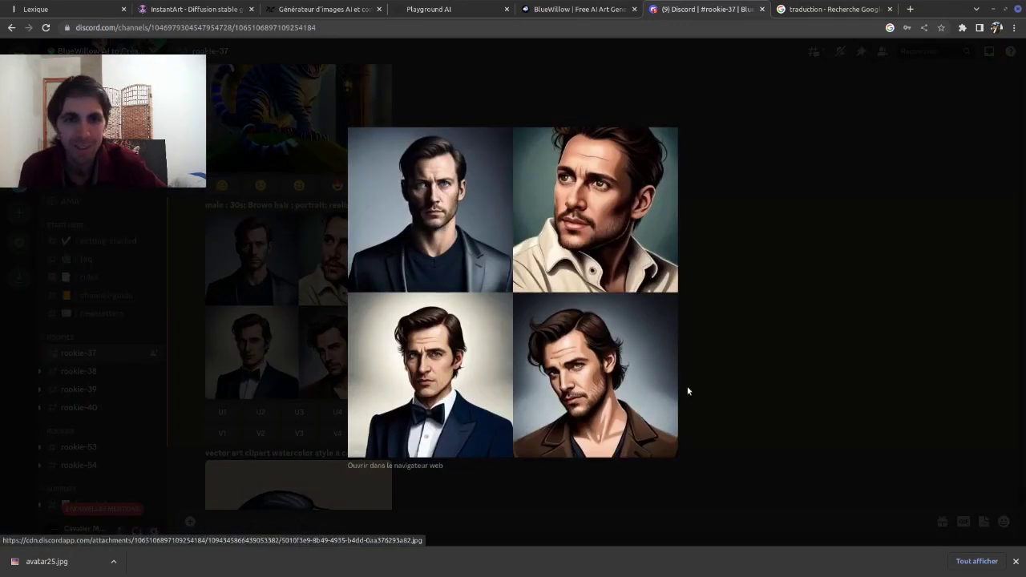
left_click(762, 323)
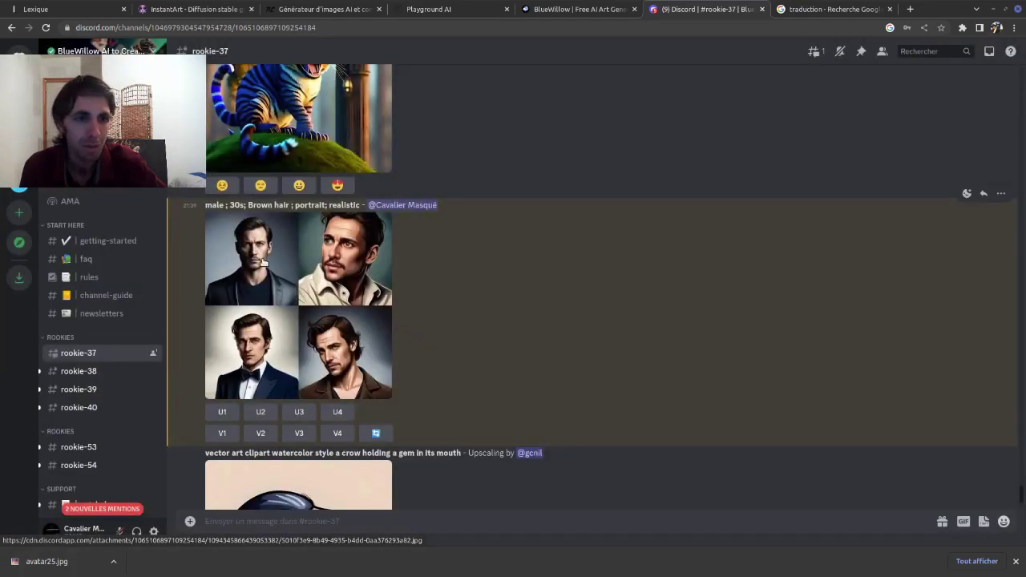
left_click(263, 262)
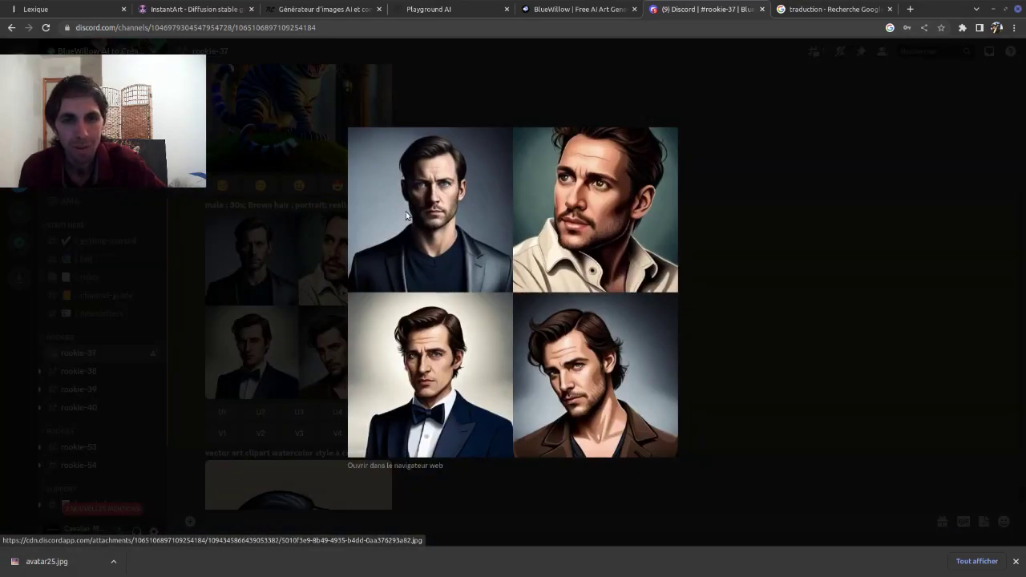
left_click(820, 325)
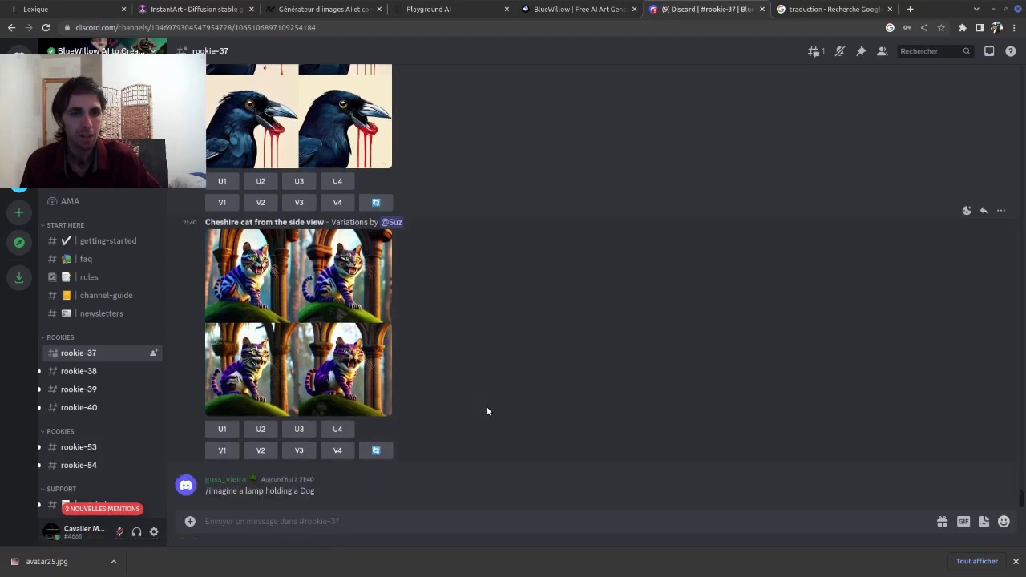
Step: Locate the grid of variations of the brown-haired male portrait in the channel, view it enlarged, and close the preview
scroll(377, 188, "up", 3)
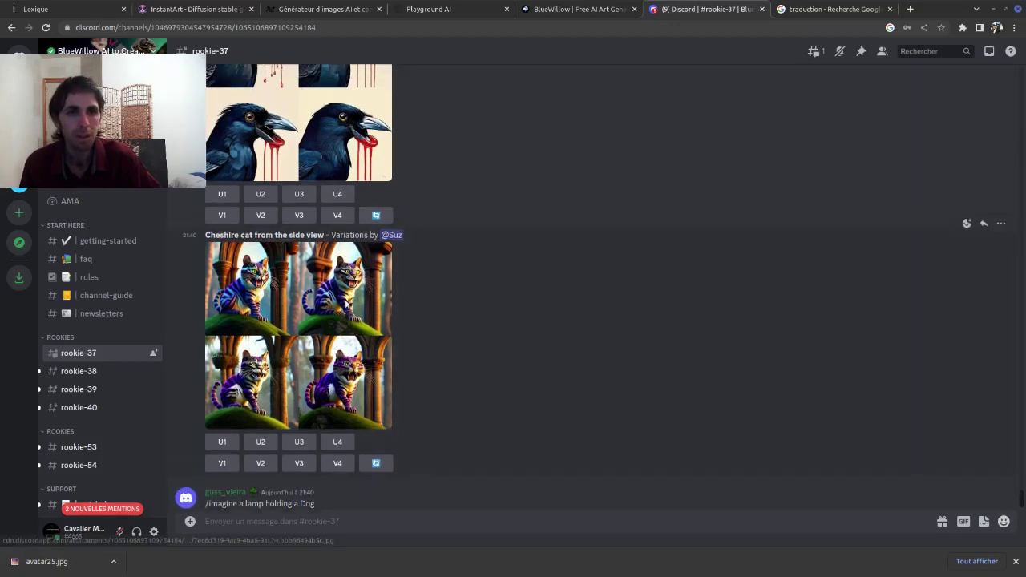
scroll(449, 461, "down", 3)
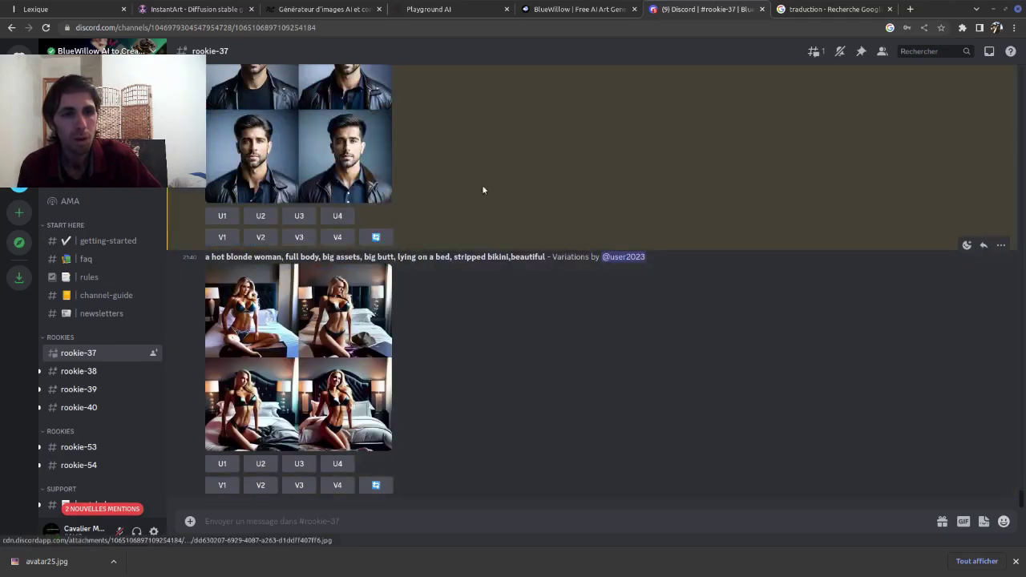
left_click(315, 147)
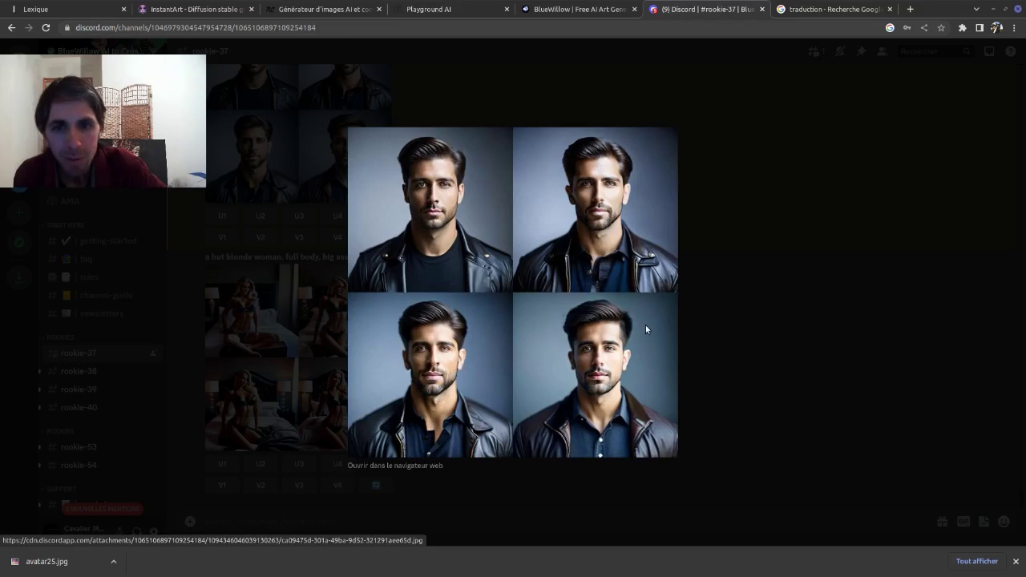
left_click(760, 225)
Step: Upscale the second portrait of the leather-jacket variations grid and open the upscaled image enlarged
scroll(761, 225, "up", 10)
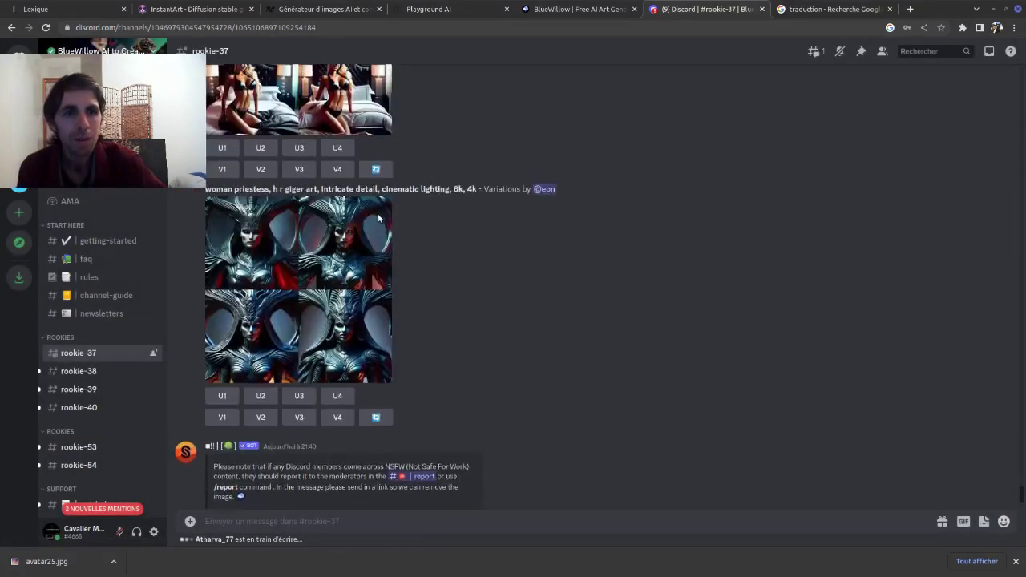
left_click(260, 280)
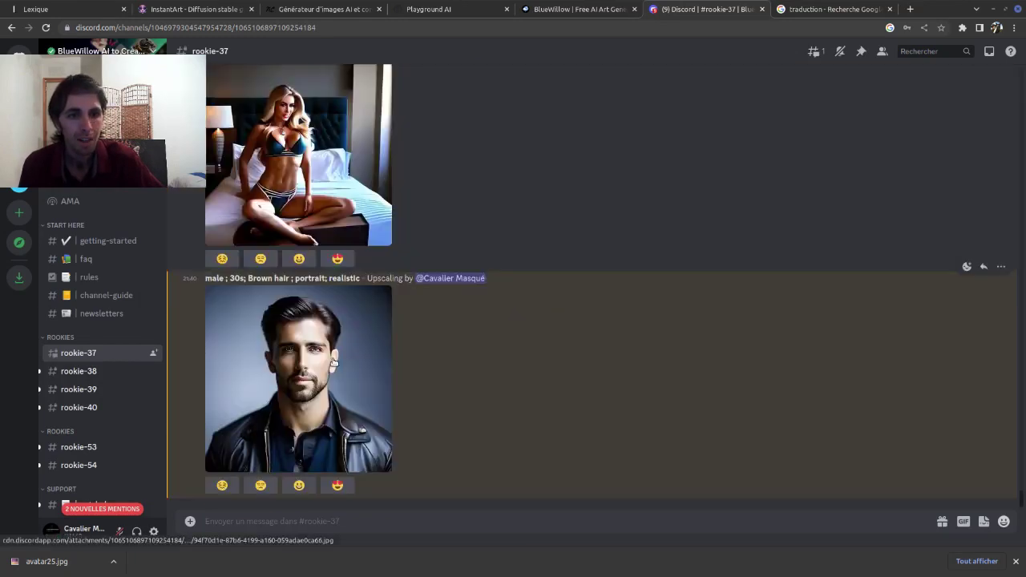
left_click(343, 356)
right_click(452, 257)
left_click(585, 278)
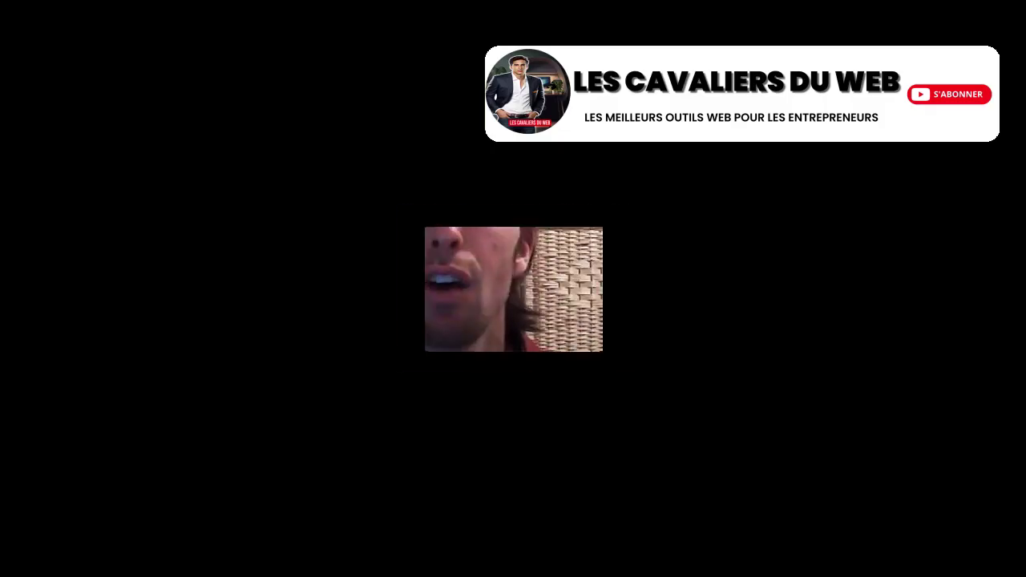